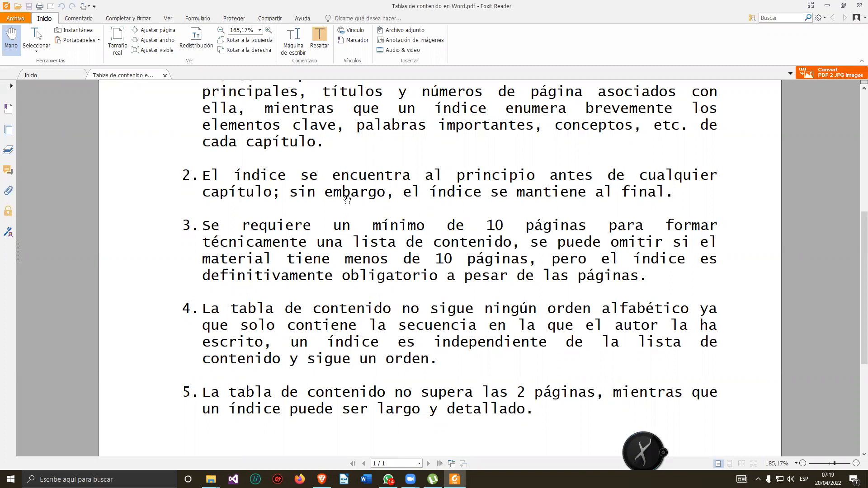
# Open a new browser tab and go to google.com.
pyautogui.scroll(6, 370, 210)
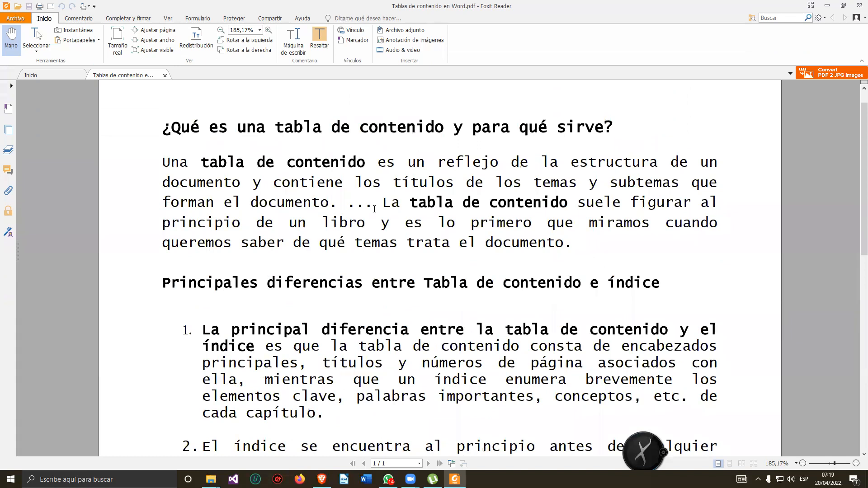
pyautogui.click(322, 480)
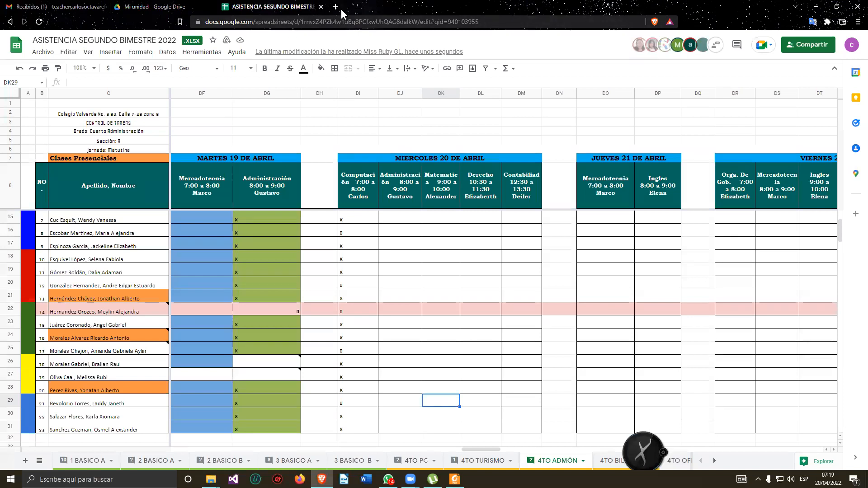
pyautogui.click(336, 7)
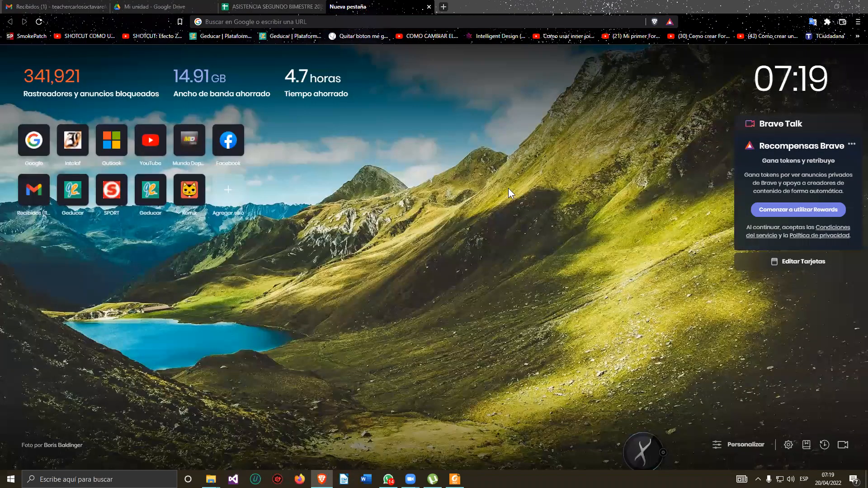
pyautogui.click(402, 21)
pyautogui.write('google.com')
pyautogui.press('Return')
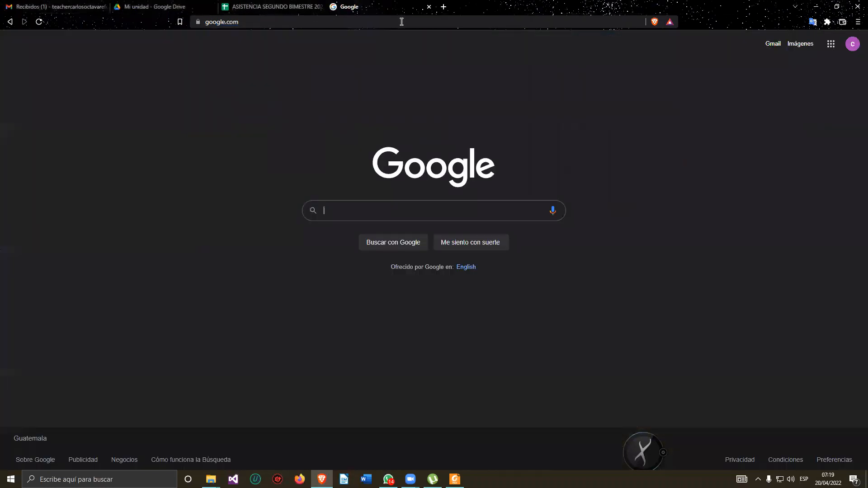
# Search Google for "tablas de contenido" and switch to the image results.
pyautogui.write('tablas')
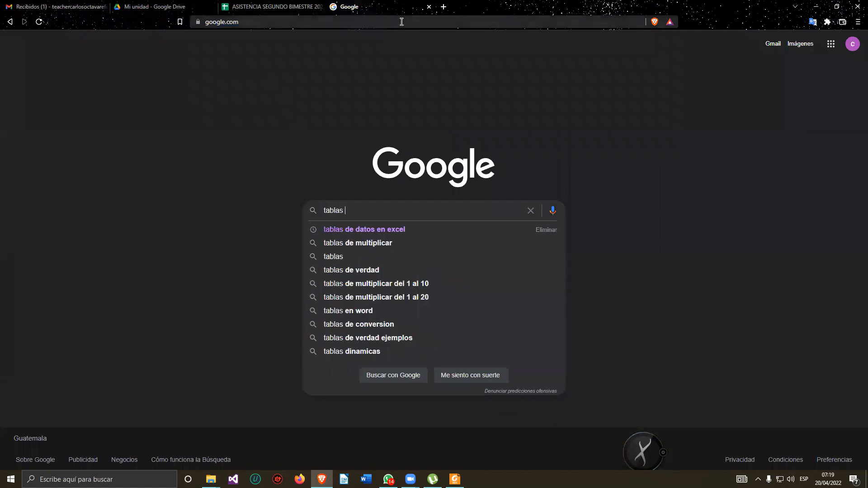
pyautogui.write(' de con')
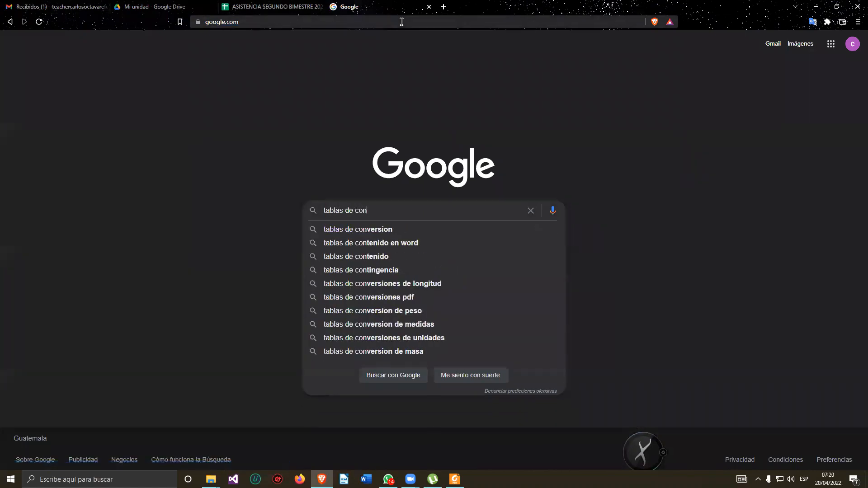
pyautogui.write('tenido')
pyautogui.press('Return')
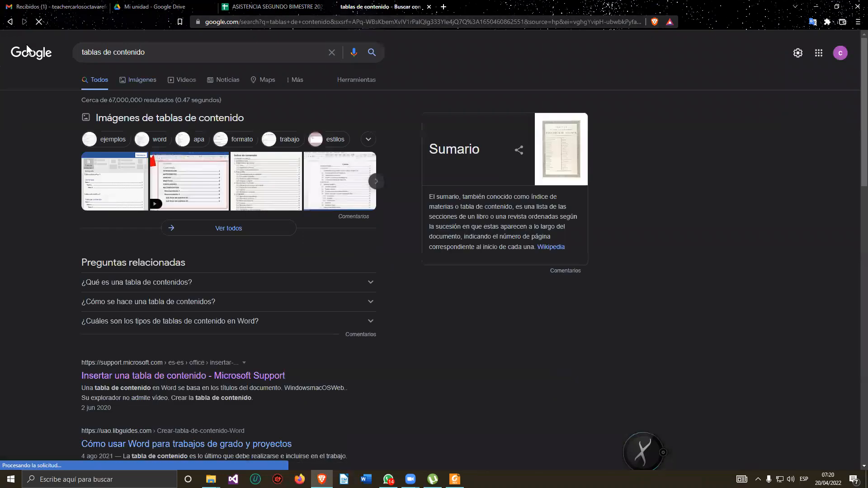
pyautogui.click(138, 80)
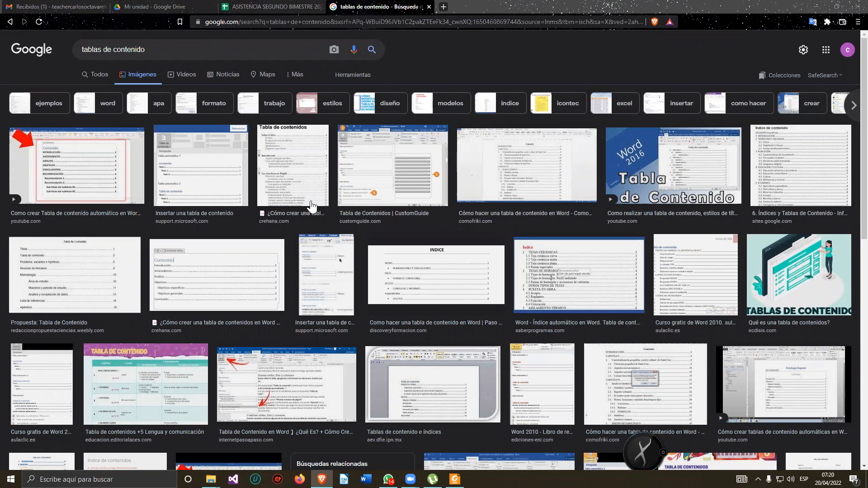
# Browse the image results, opening several table-of-contents examples for a closer look.
pyautogui.scroll(-5, 519, 228)
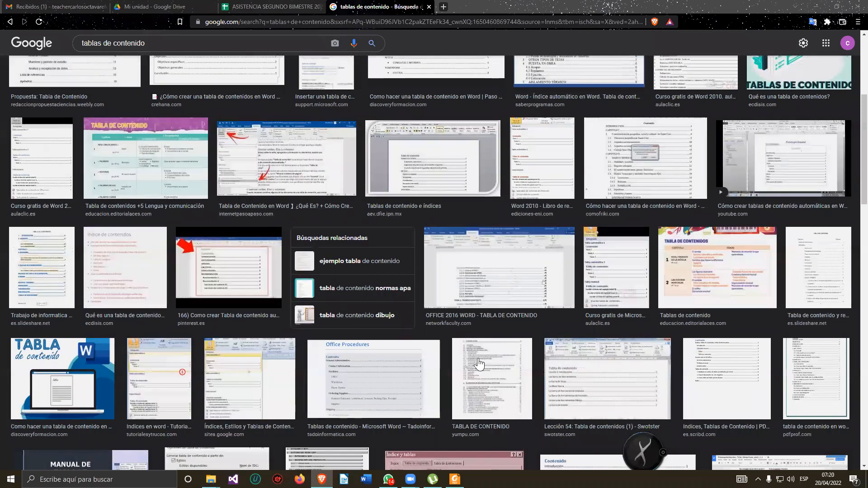
pyautogui.click(469, 396)
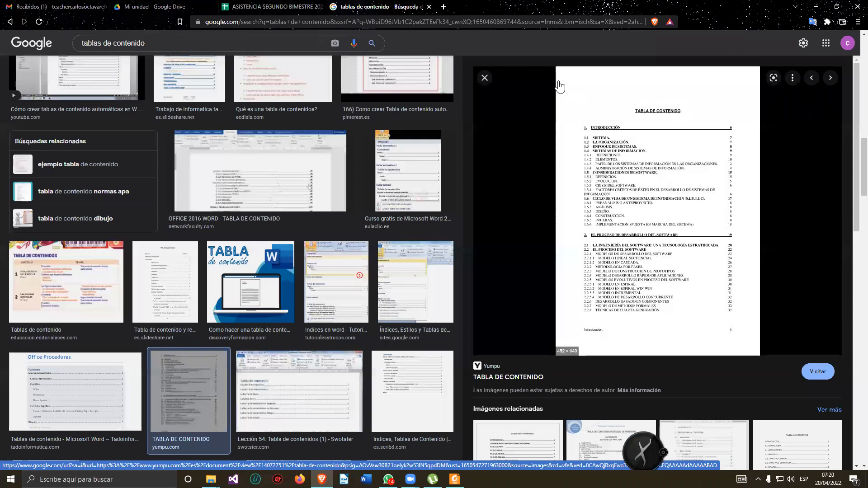
pyautogui.press('Escape')
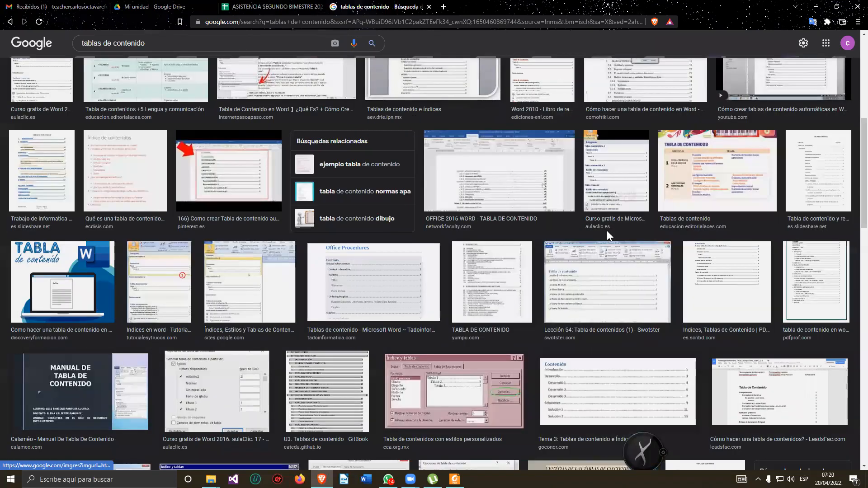
pyautogui.scroll(1, 539, 247)
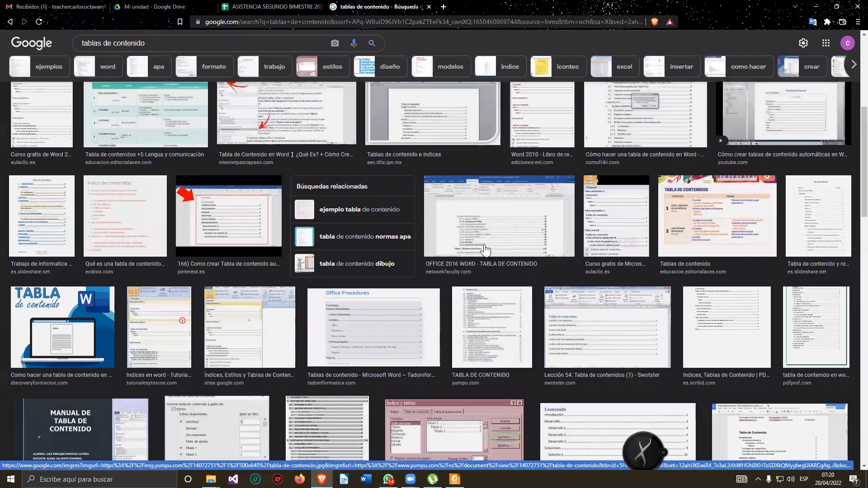
pyautogui.scroll(2, 539, 235)
pyautogui.click(612, 217)
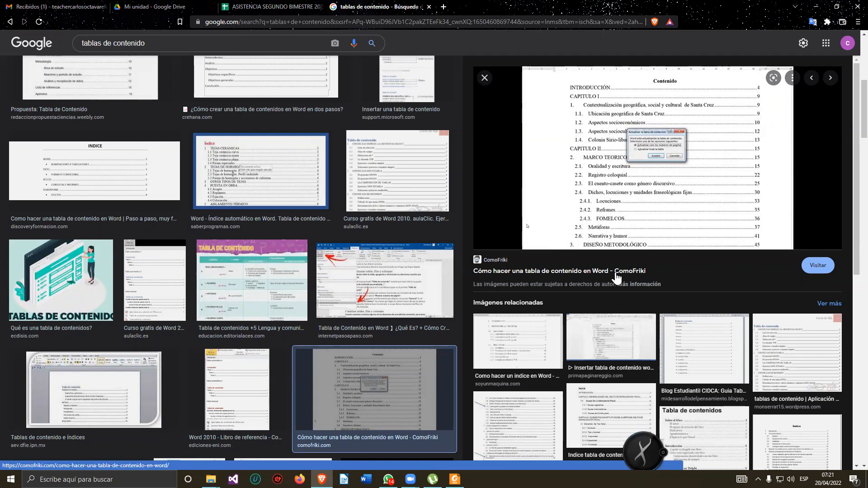
pyautogui.click(695, 360)
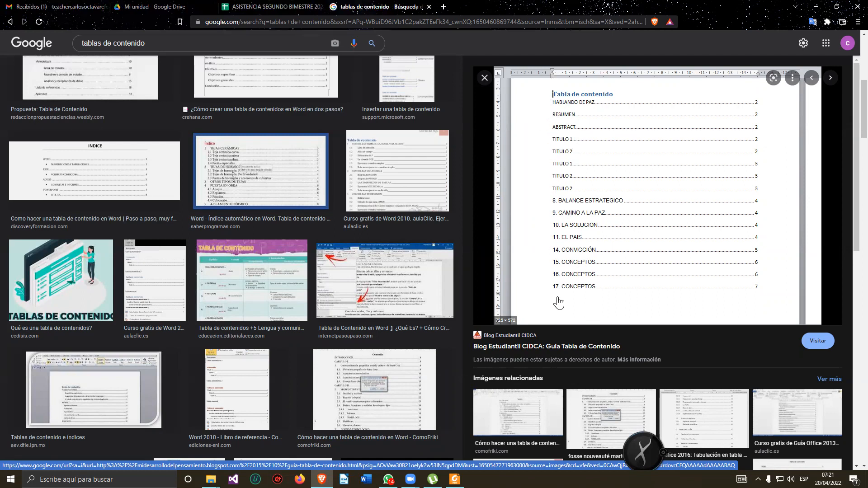
pyautogui.click(485, 78)
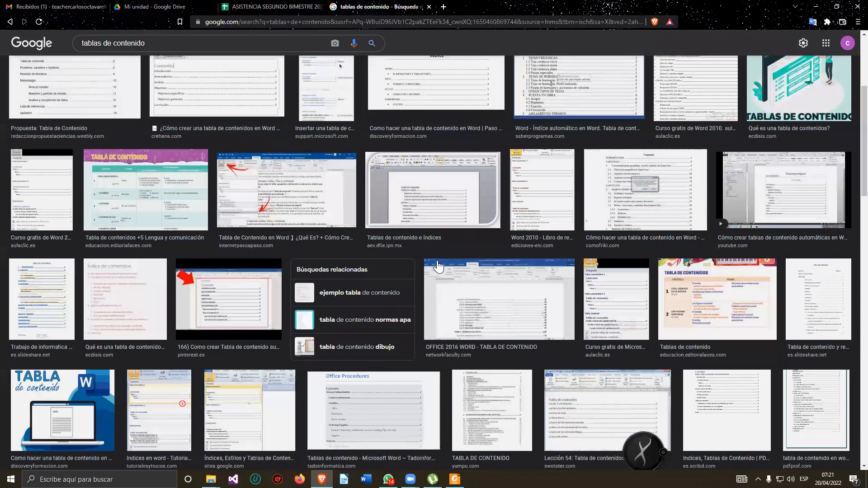
pyautogui.scroll(-2, 438, 267)
pyautogui.click(594, 325)
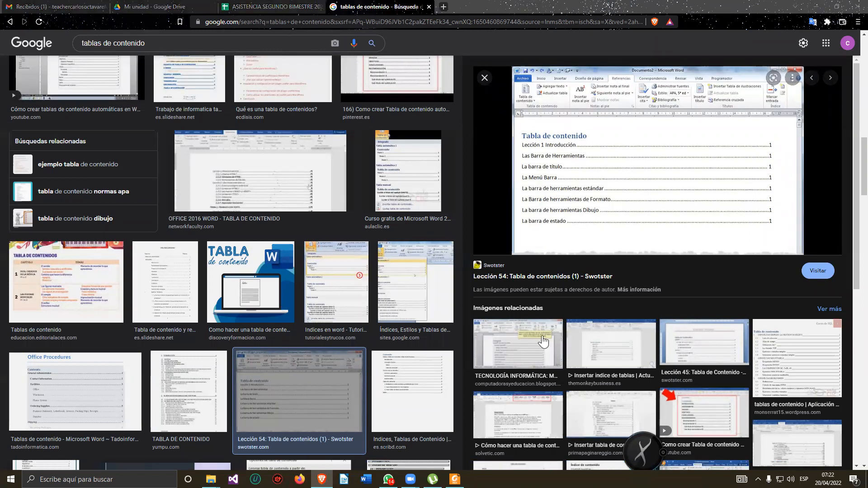
pyautogui.scroll(-3, 759, 374)
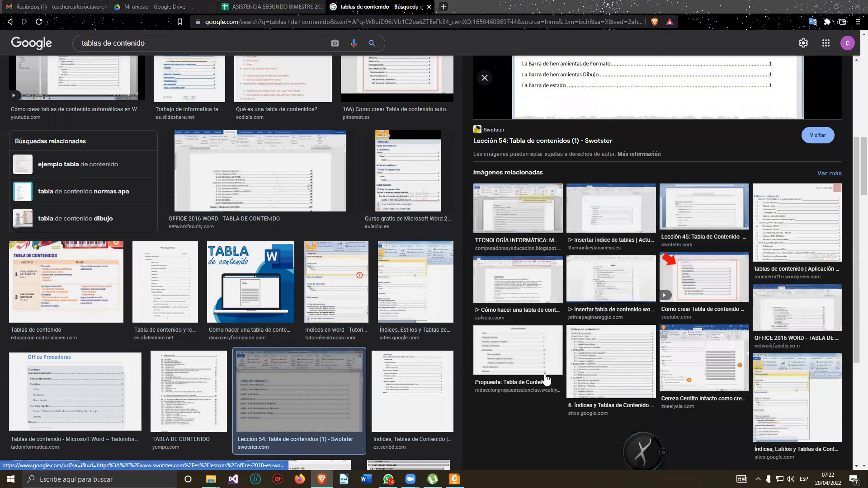
pyautogui.click(501, 395)
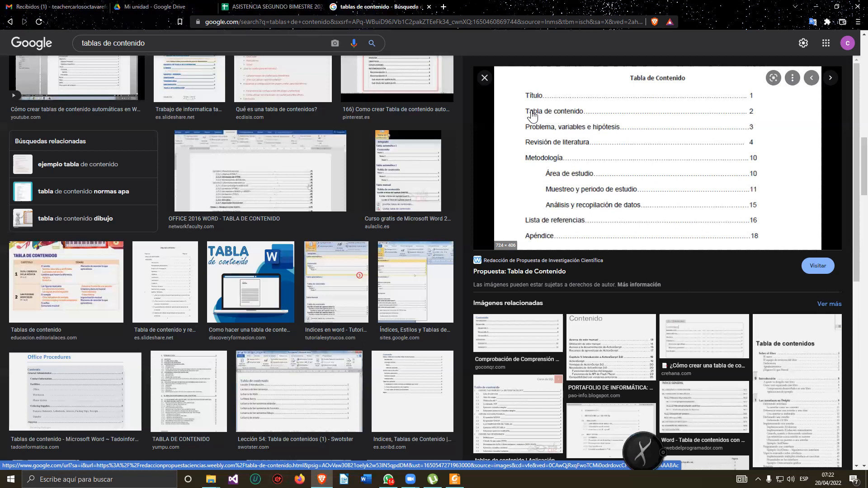
# Hide the browser and PDF reader windows and open WhatsApp.
pyautogui.click(823, 6)
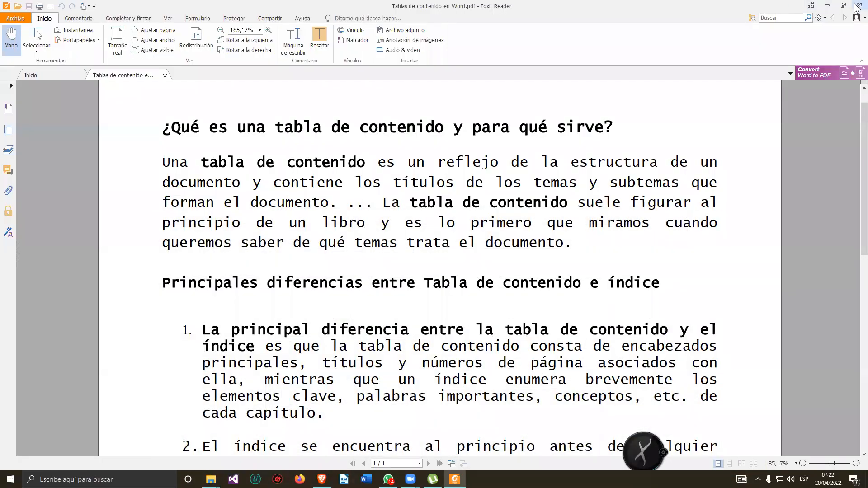
pyautogui.click(857, 6)
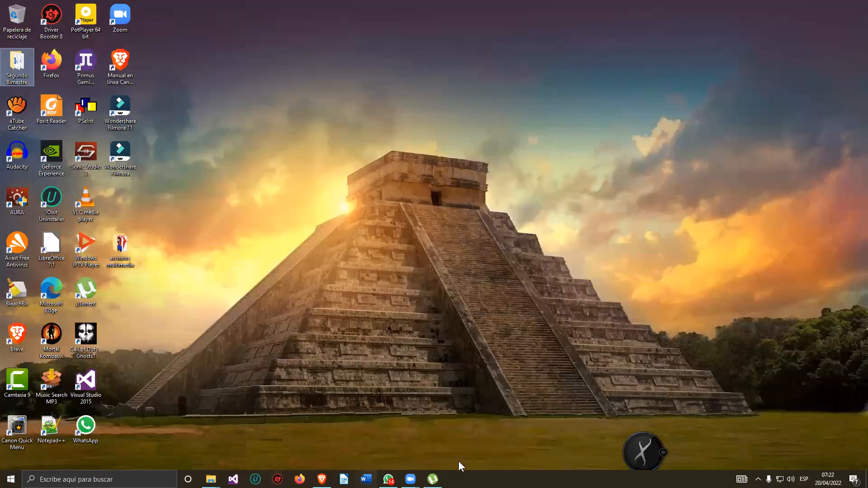
pyautogui.click(389, 479)
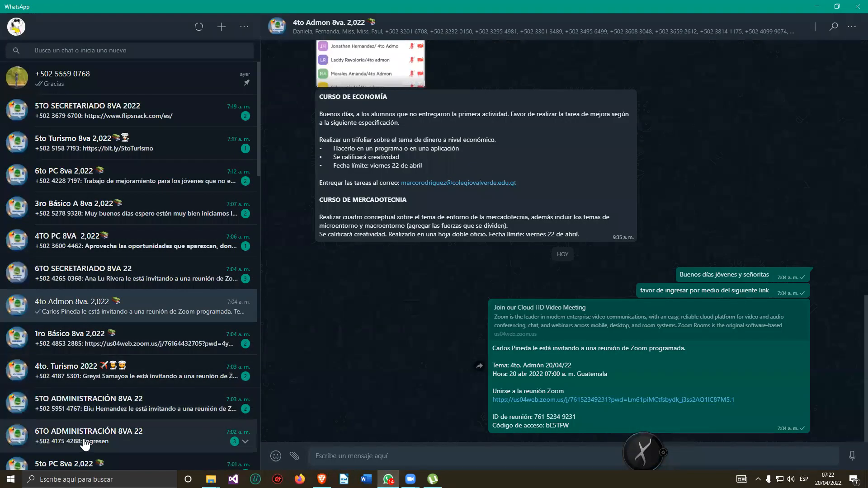
# Scroll through the WhatsApp chat list.
pyautogui.scroll(-3, 91, 243)
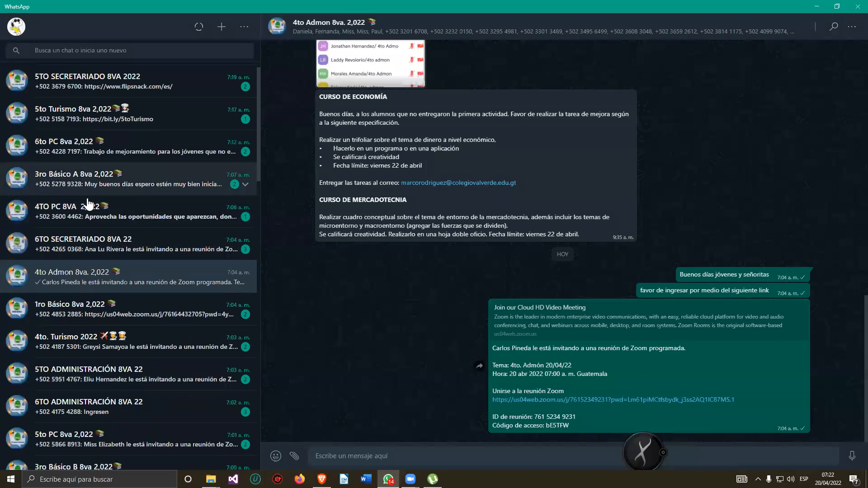
pyautogui.scroll(-8, 94, 377)
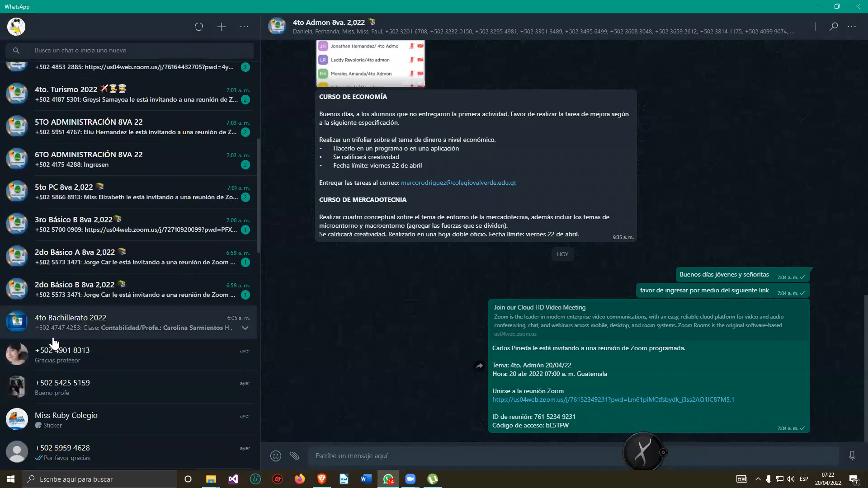
pyautogui.scroll(-4, 78, 364)
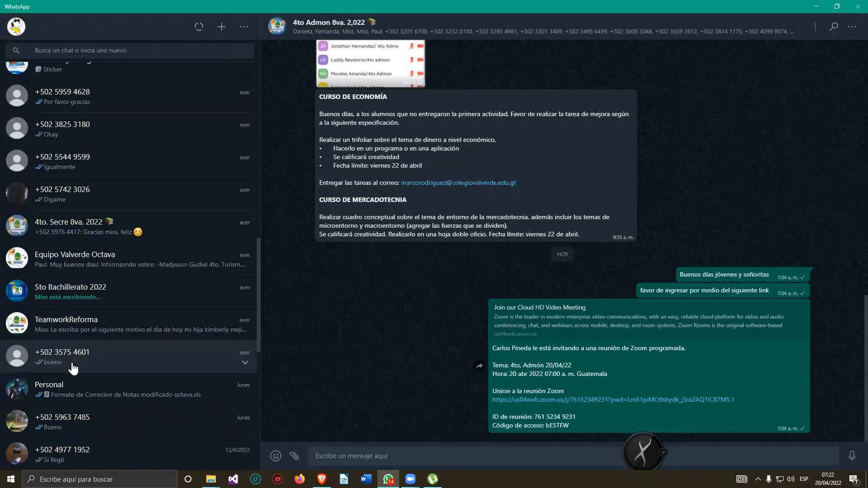
pyautogui.scroll(-3, 64, 382)
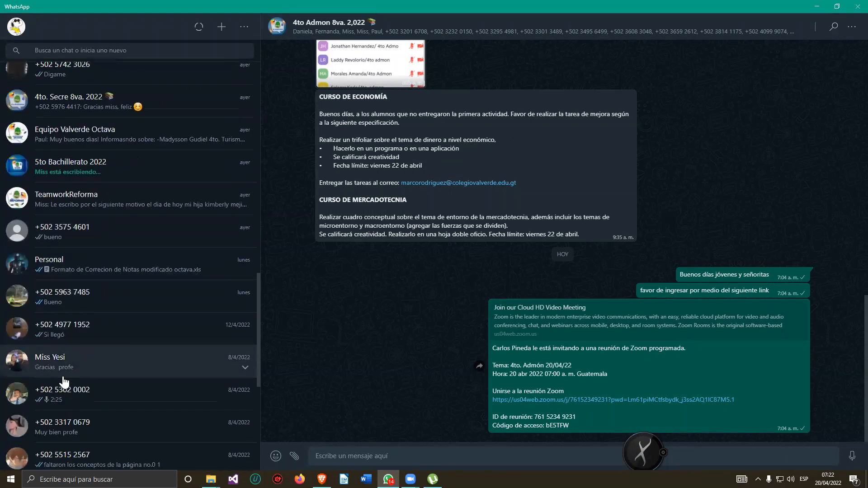
pyautogui.scroll(12, 63, 382)
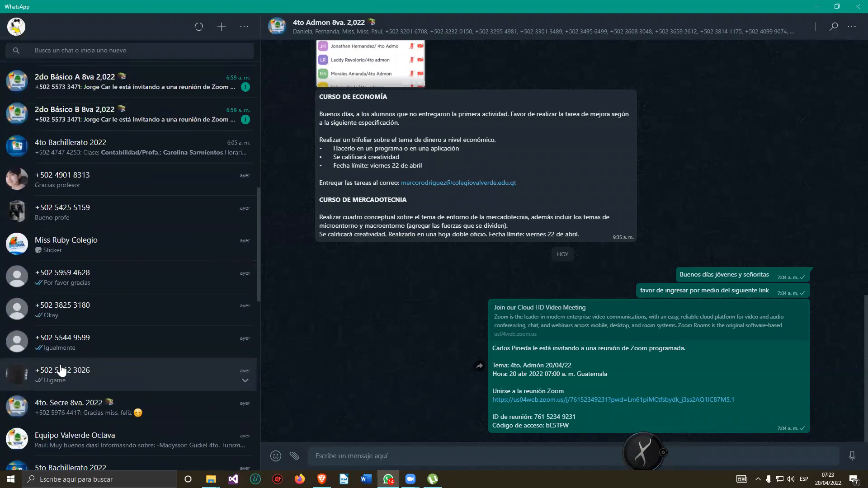
pyautogui.scroll(6, 44, 352)
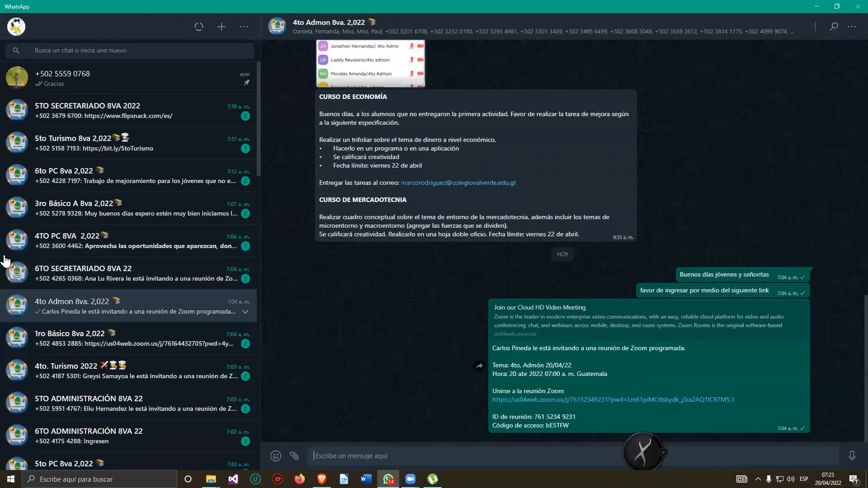
# Arrange WhatsApp and the Segundo Bimestre folder side by side on screen.
pyautogui.doubleClick(161, 9)
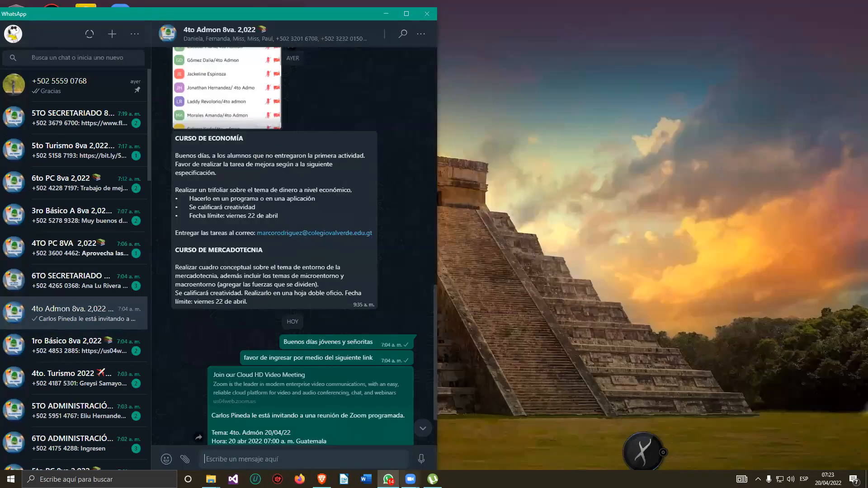
pyautogui.moveTo(211, 478)
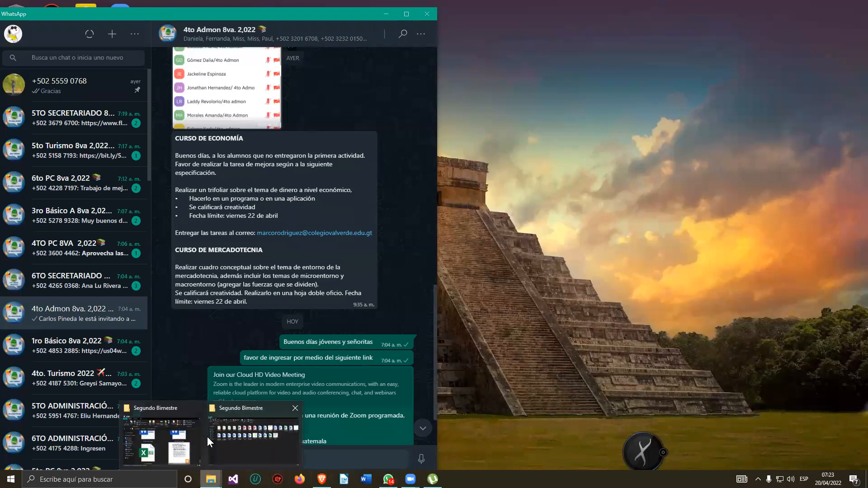
pyautogui.click(236, 449)
pyautogui.press('super+Right')
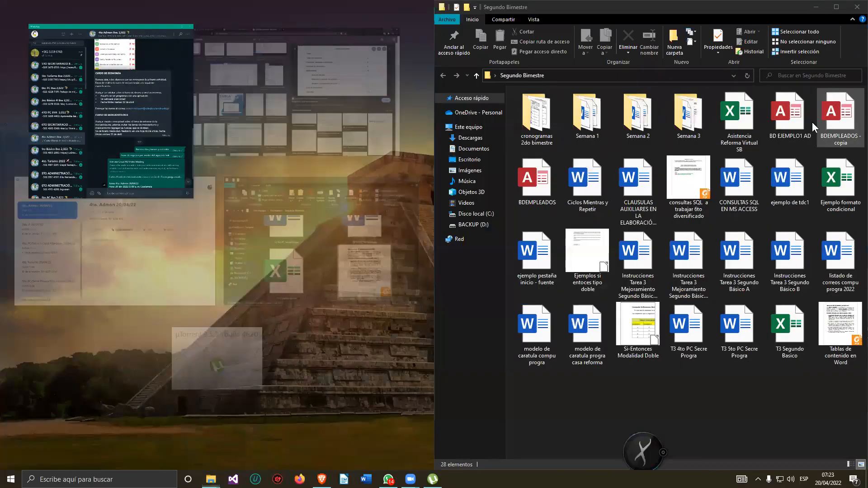
pyautogui.click(134, 98)
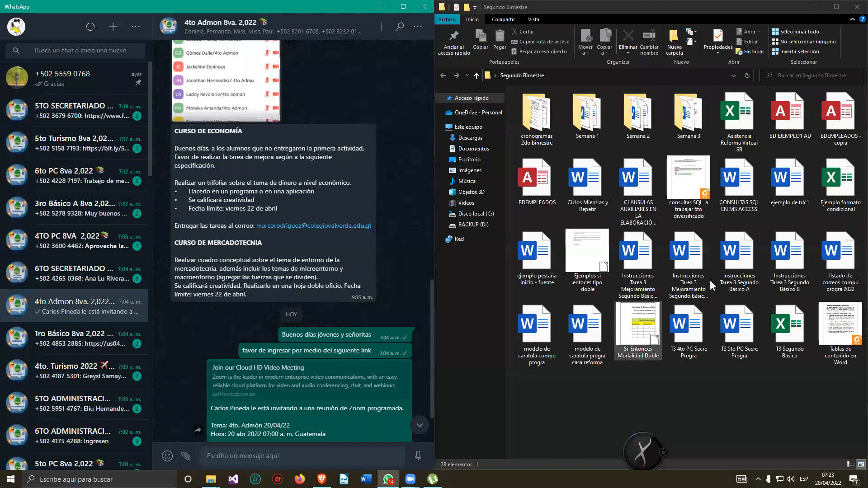
# Open the document ejemplo de tdc1 in Word, review its content, and minimize it.
pyautogui.doubleClick(798, 190)
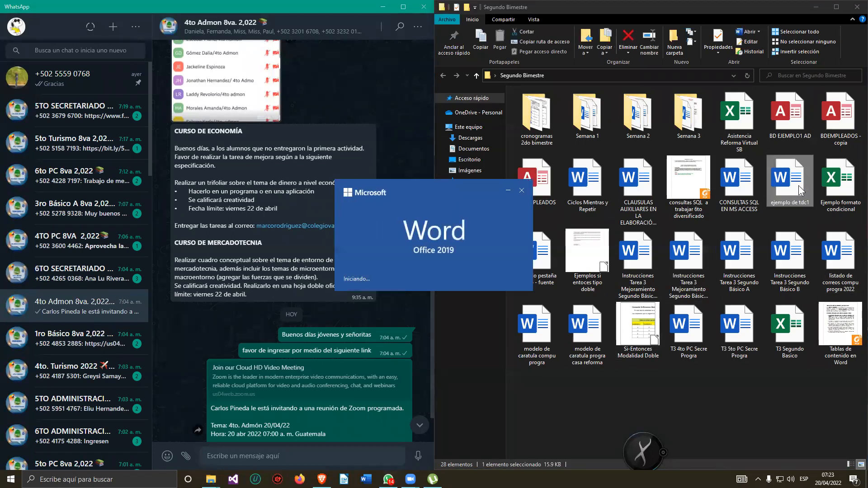
pyautogui.scroll(-5, 305, 199)
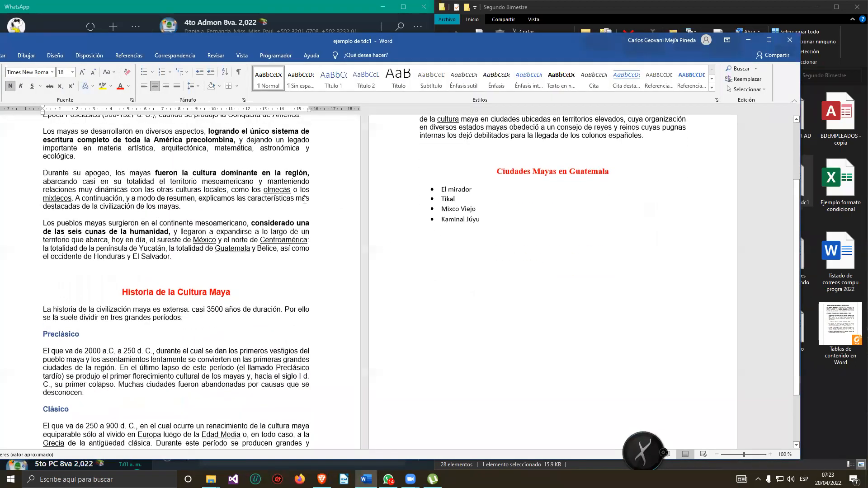
pyautogui.scroll(3, 305, 200)
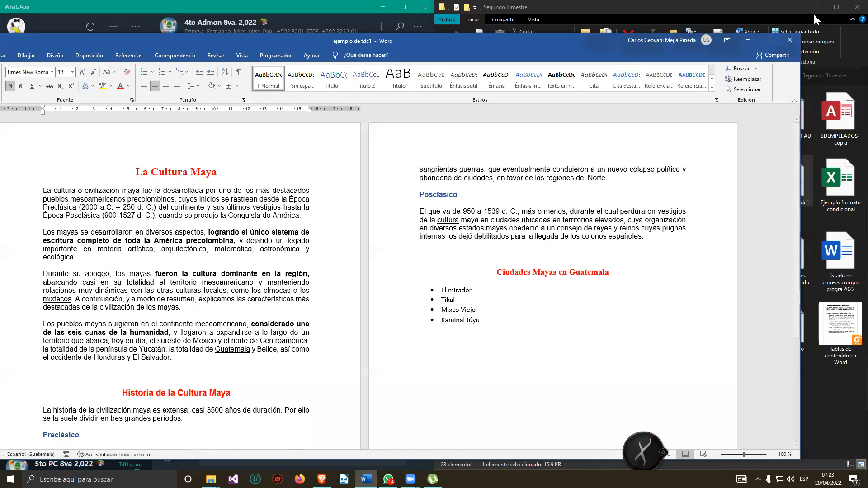
pyautogui.click(797, 41)
# Send the file ejemplo de tdc1 from the folder to the 4to Admon 8va. 2,022 group chat.
pyautogui.moveTo(787, 186); pyautogui.dragTo(363, 300)
pyautogui.click(405, 446)
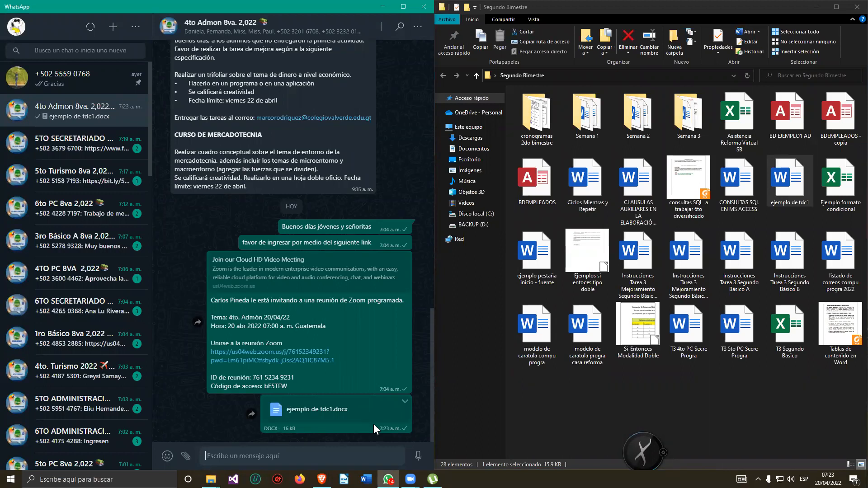
# Maximize the Segundo Bimestre folder, open ejemplo de tdc1 in Word, and maximize the Word window.
pyautogui.click(382, 8)
pyautogui.click(837, 7)
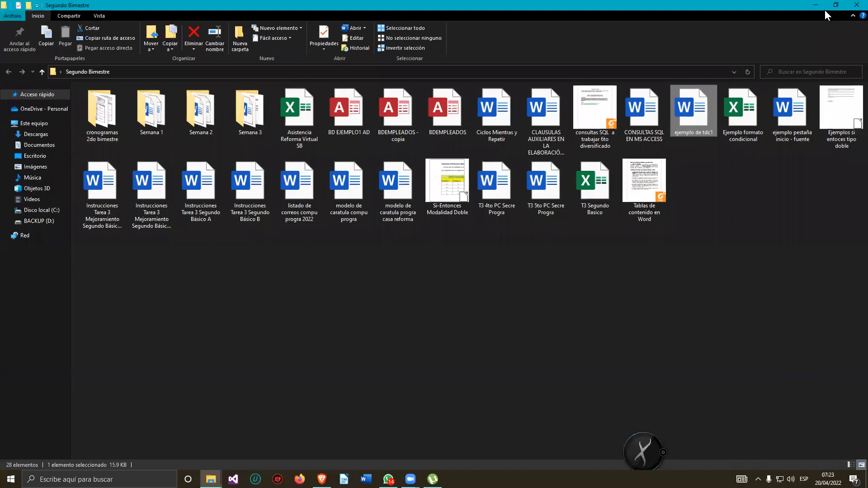
pyautogui.doubleClick(693, 119)
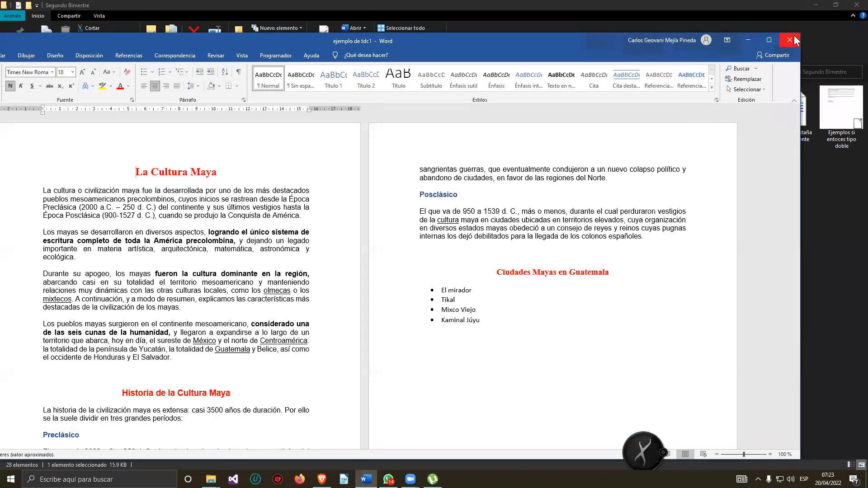
pyautogui.click(769, 41)
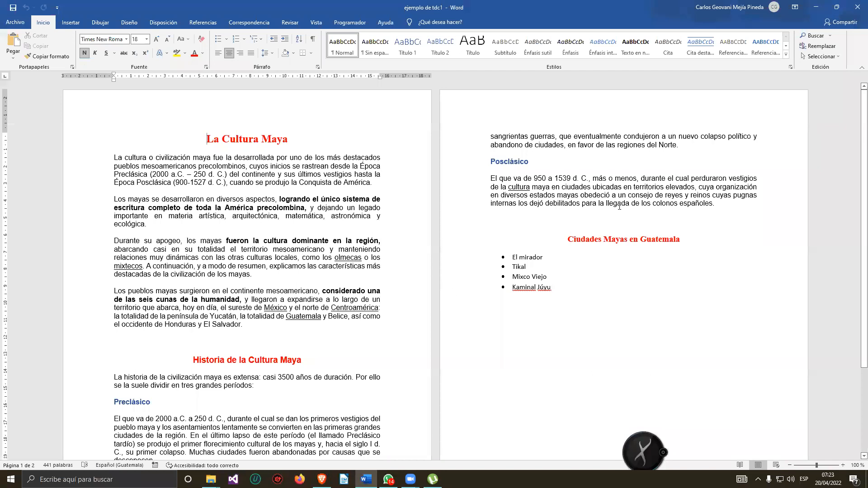
# Scroll through the document to review its content.
pyautogui.scroll(-5, 620, 206)
pyautogui.scroll(5, 417, 298)
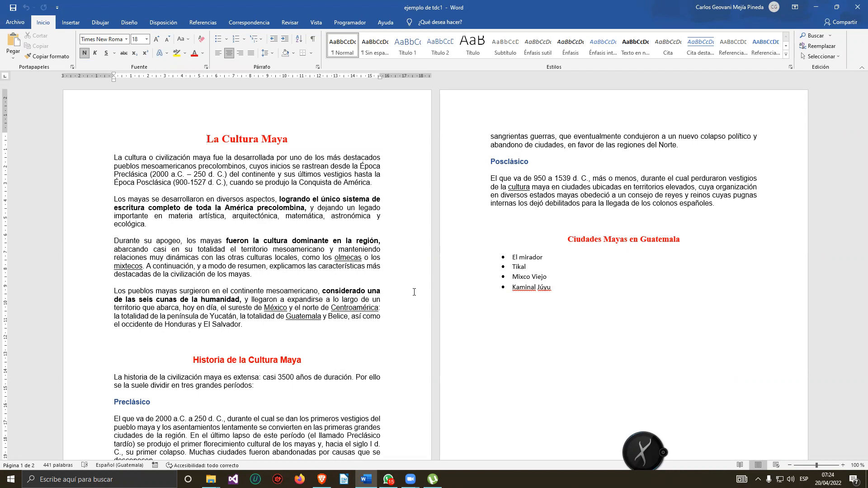
pyautogui.scroll(-6, 507, 353)
pyautogui.scroll(5, 503, 347)
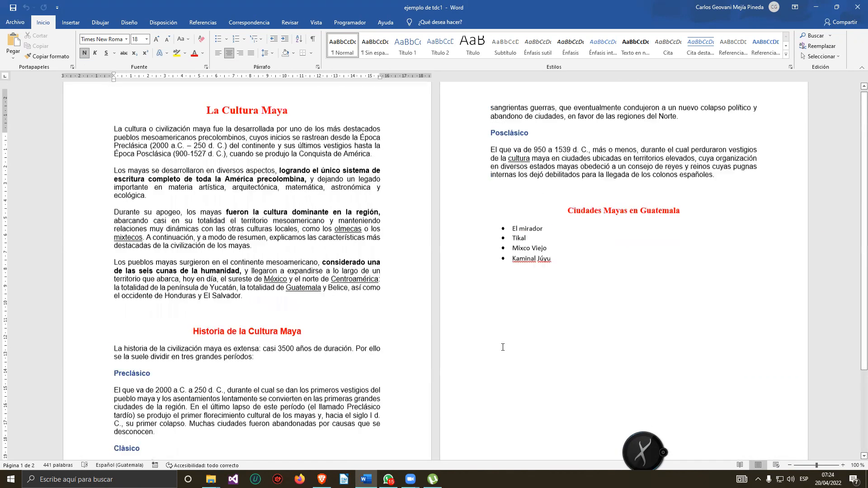
pyautogui.scroll(1, 493, 340)
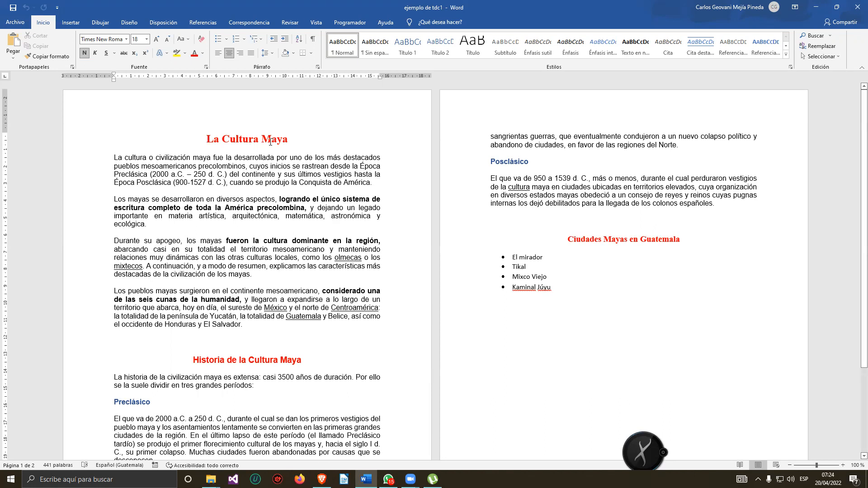
pyautogui.scroll(-4, 270, 142)
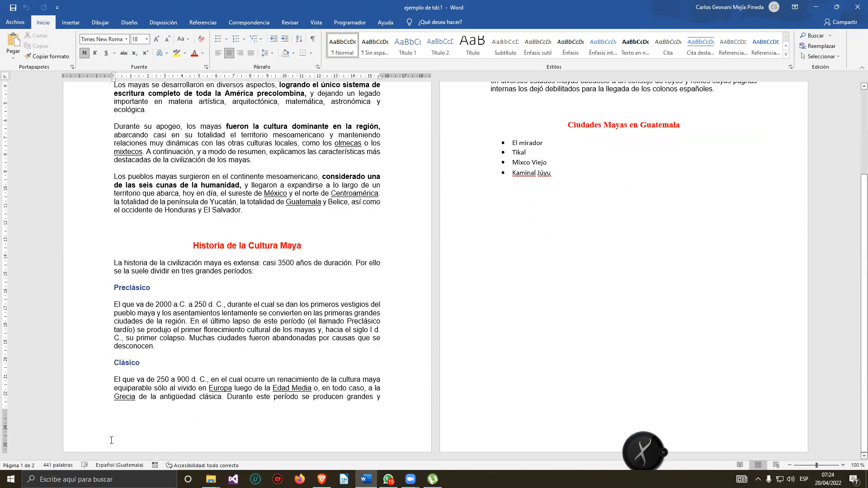
pyautogui.scroll(3, 513, 349)
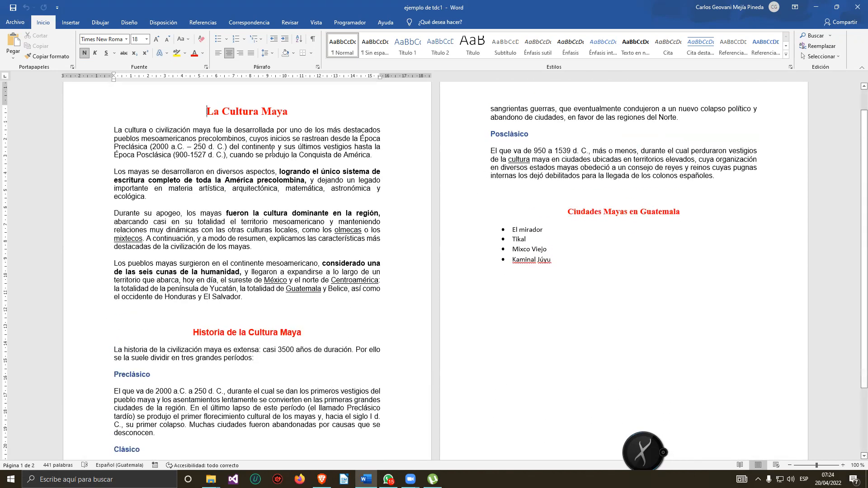
pyautogui.scroll(1, 273, 152)
# Examine the formatting of the title and section headings by selecting each of them in turn.
pyautogui.moveTo(204, 137); pyautogui.dragTo(333, 139)
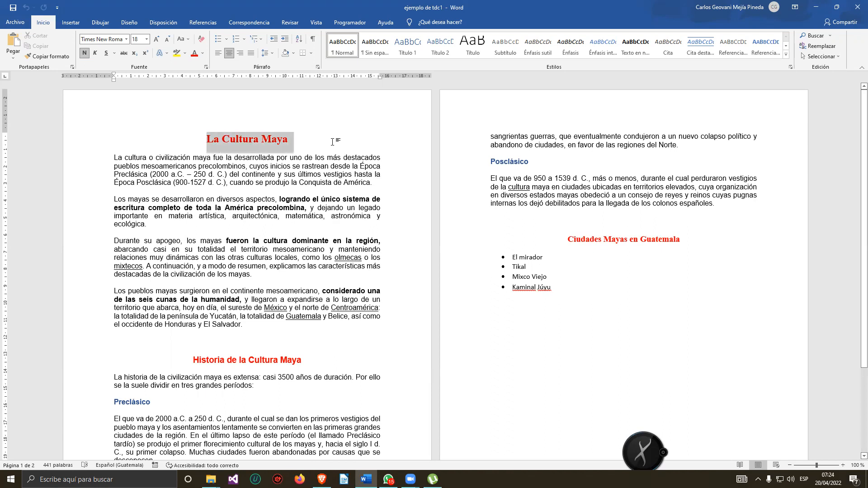
pyautogui.click(275, 220)
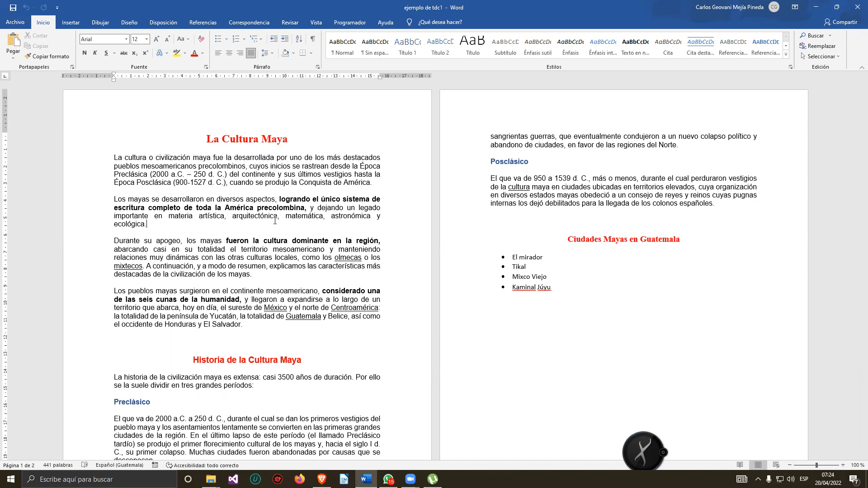
pyautogui.scroll(-4, 275, 220)
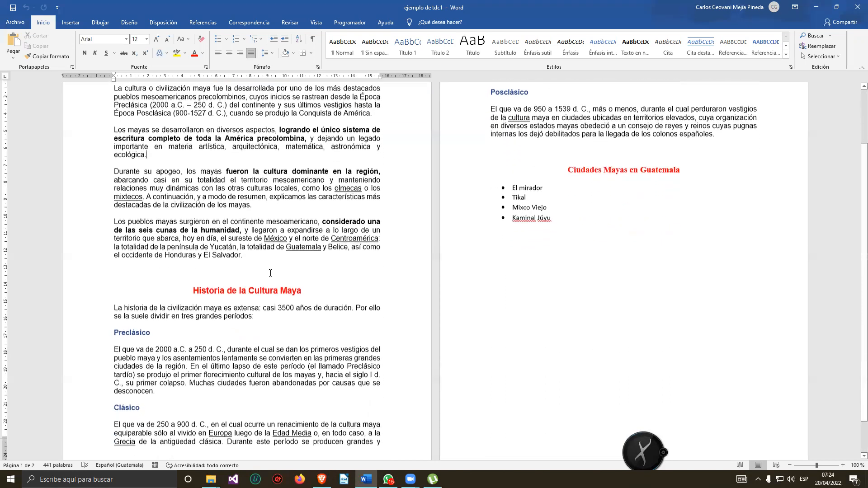
pyautogui.doubleClick(148, 290)
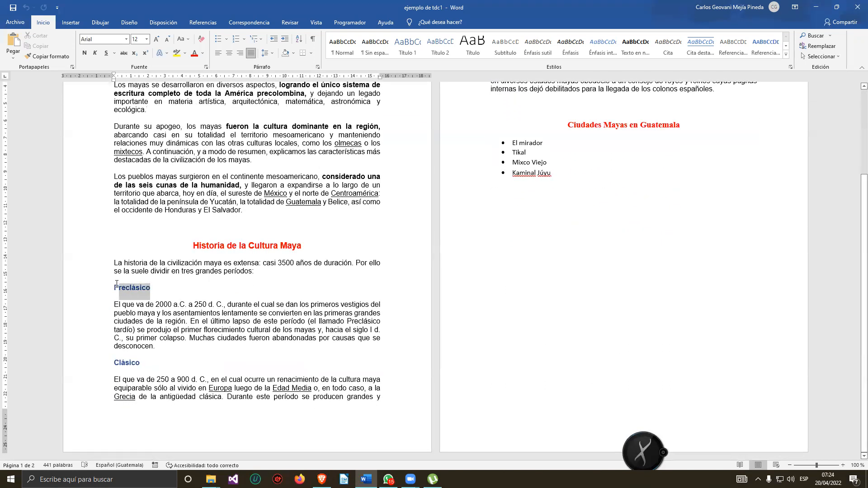
pyautogui.doubleClick(135, 363)
pyautogui.scroll(3, 519, 135)
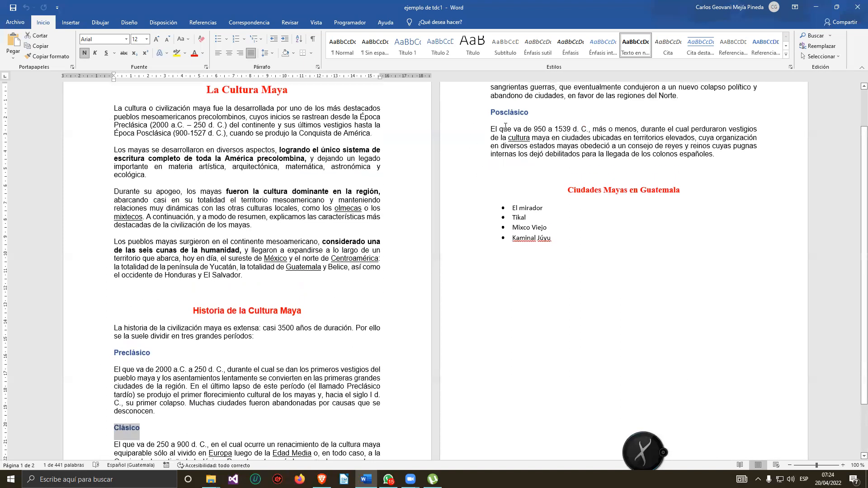
pyautogui.doubleClick(518, 135)
pyautogui.scroll(-2, 161, 299)
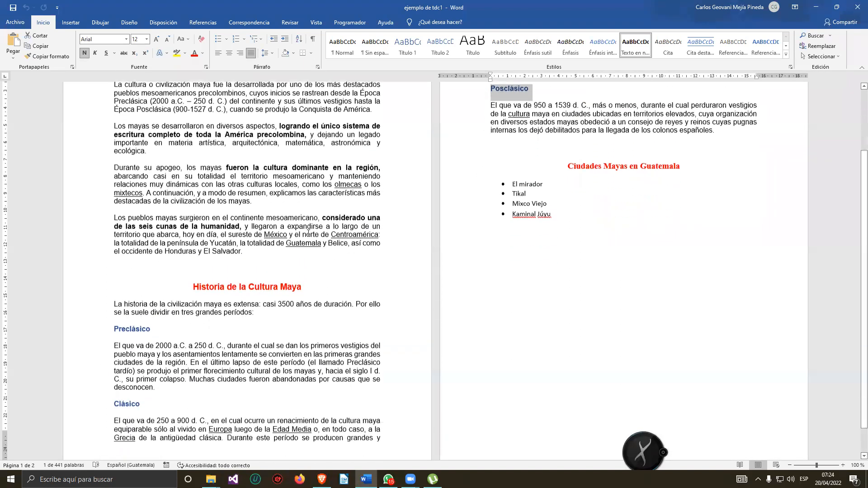
pyautogui.tripleClick(298, 264)
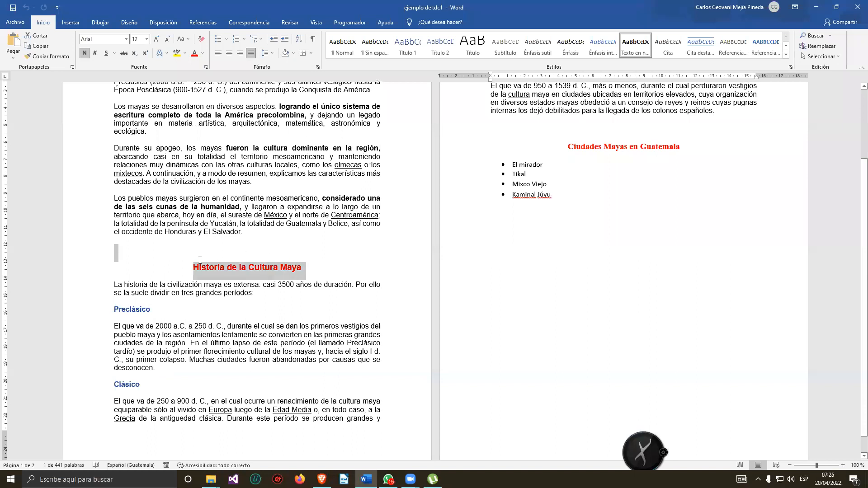
pyautogui.doubleClick(150, 310)
pyautogui.scroll(2, 284, 307)
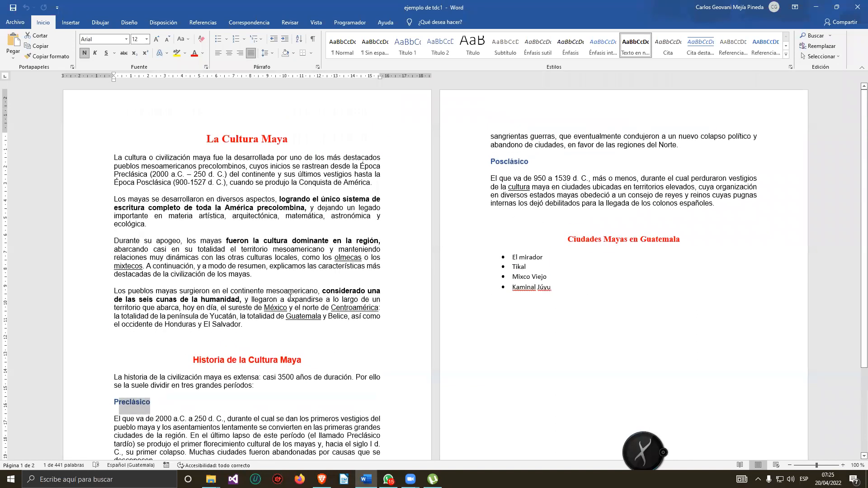
pyautogui.scroll(-1, 274, 331)
pyautogui.moveTo(303, 322); pyautogui.dragTo(192, 319)
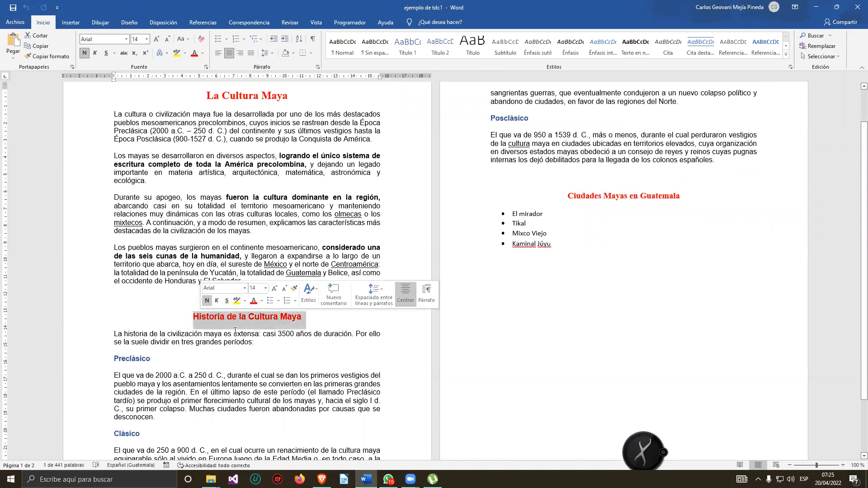
pyautogui.click(549, 352)
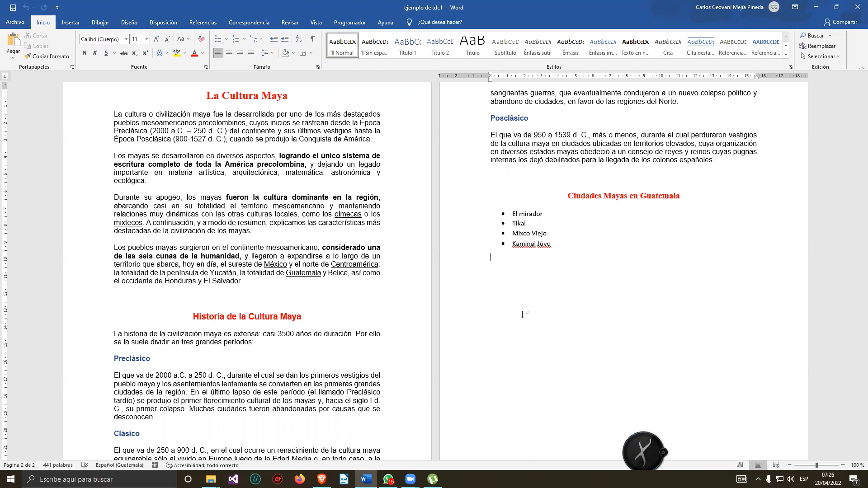
# Open the Styles pane, move it to the upper corner of the document and enlarge it.
pyautogui.scroll(2, 330, 229)
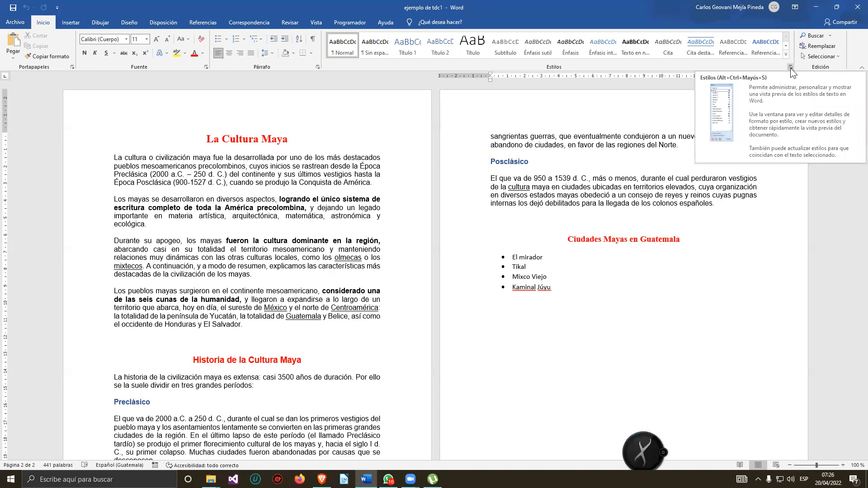
pyautogui.click(791, 67)
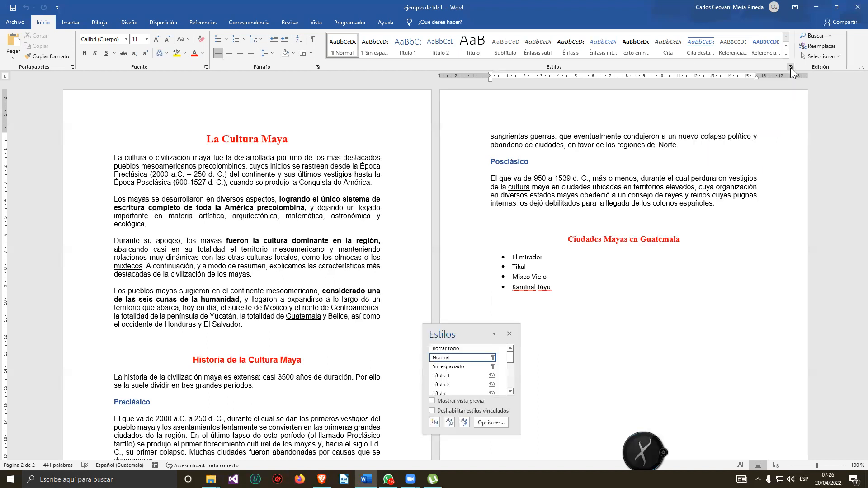
pyautogui.moveTo(445, 340); pyautogui.dragTo(752, 99)
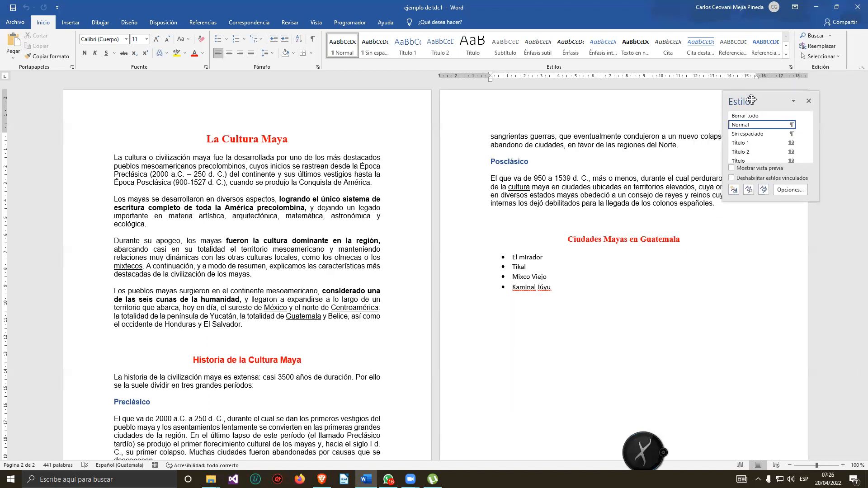
pyautogui.moveTo(781, 208); pyautogui.dragTo(776, 267)
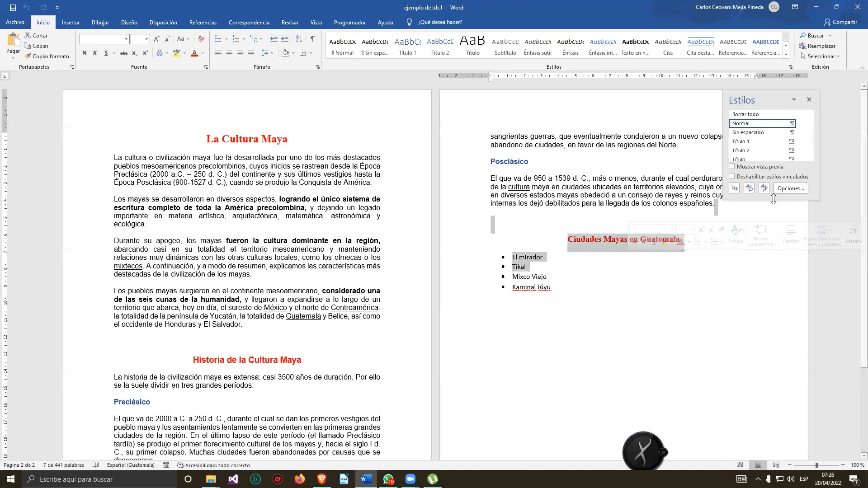
pyautogui.click(772, 218)
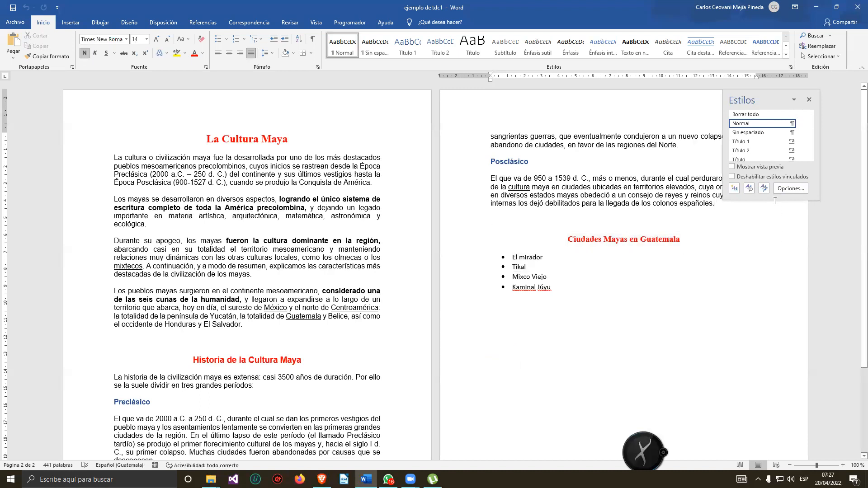
pyautogui.moveTo(775, 199); pyautogui.dragTo(766, 318)
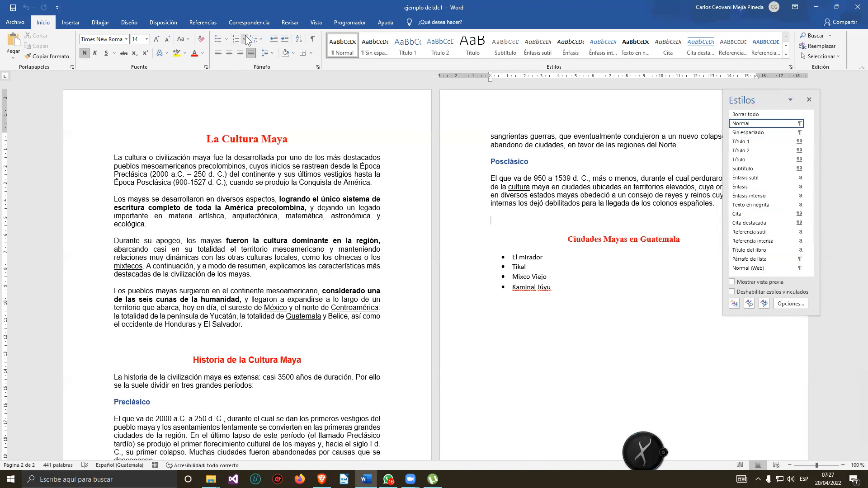
# Select the title La Cultura Maya and create a new style from its formatting named principal.
pyautogui.click(236, 138)
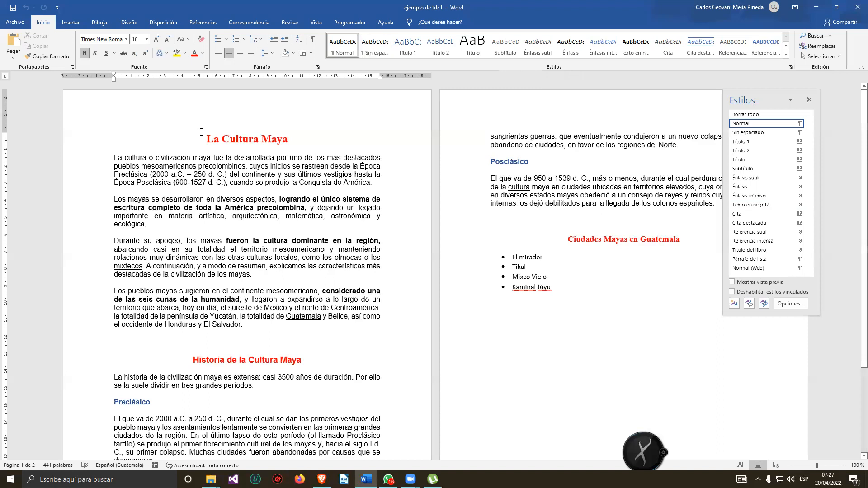
pyautogui.moveTo(203, 138); pyautogui.dragTo(294, 139)
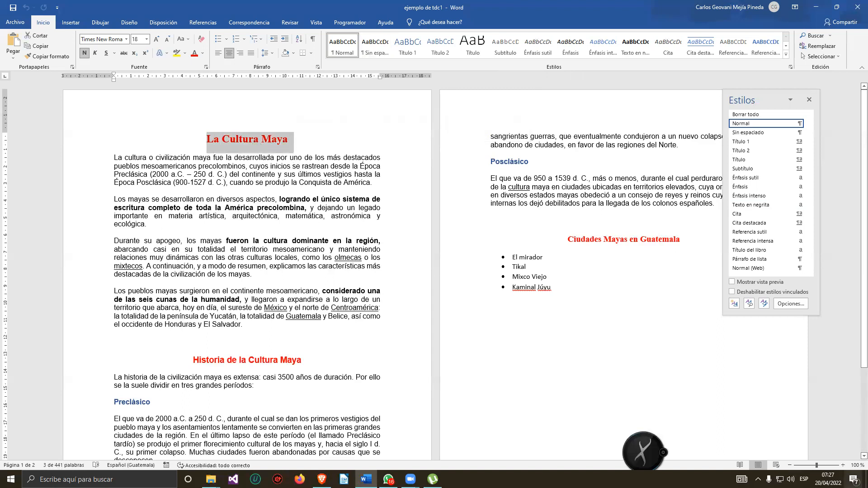
pyautogui.click(843, 465)
pyautogui.click(844, 465)
pyautogui.click(843, 465)
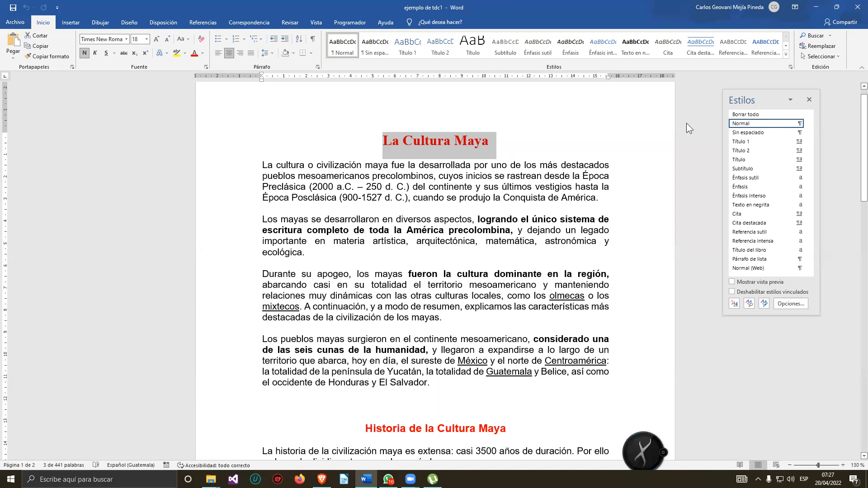
pyautogui.click(737, 304)
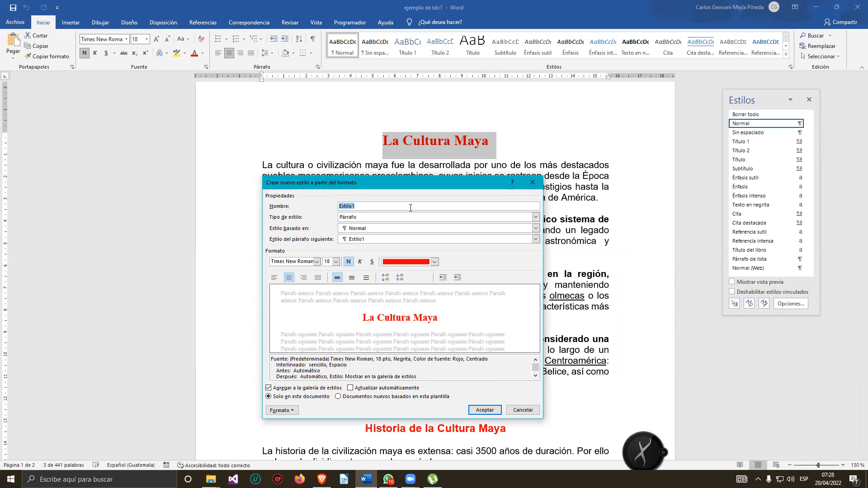
pyautogui.press('BackSpace')
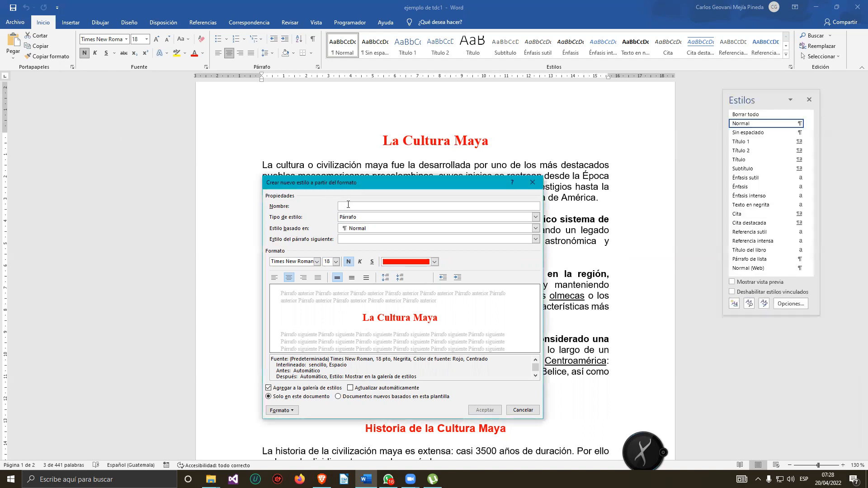
pyautogui.write('principal')
pyautogui.write('tcd1')
pyautogui.press('BackSpace')
pyautogui.press('BackSpace')
pyautogui.press('BackSpace')
pyautogui.write('itulio')
pyautogui.press('BackSpace')
pyautogui.press('BackSpace')
pyautogui.press('BackSpace')
# Set the new style's font to Broadway, size 16, and its font colour to Automático.
pyautogui.click(317, 262)
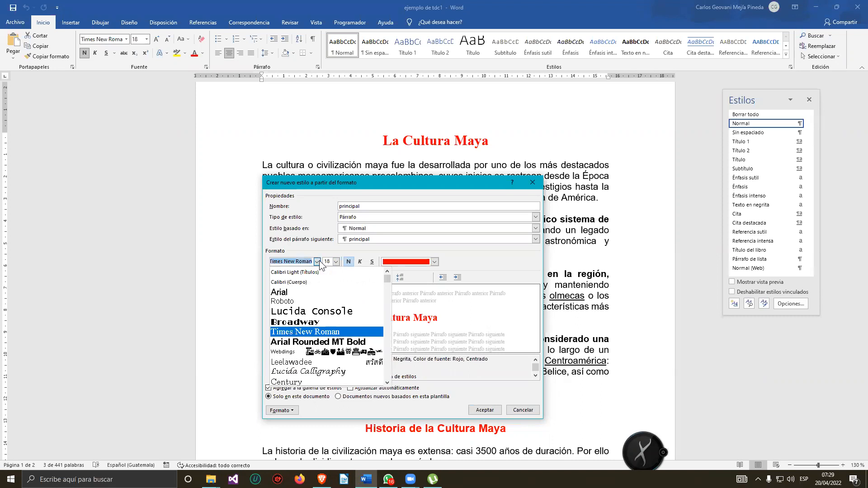
pyautogui.click(307, 321)
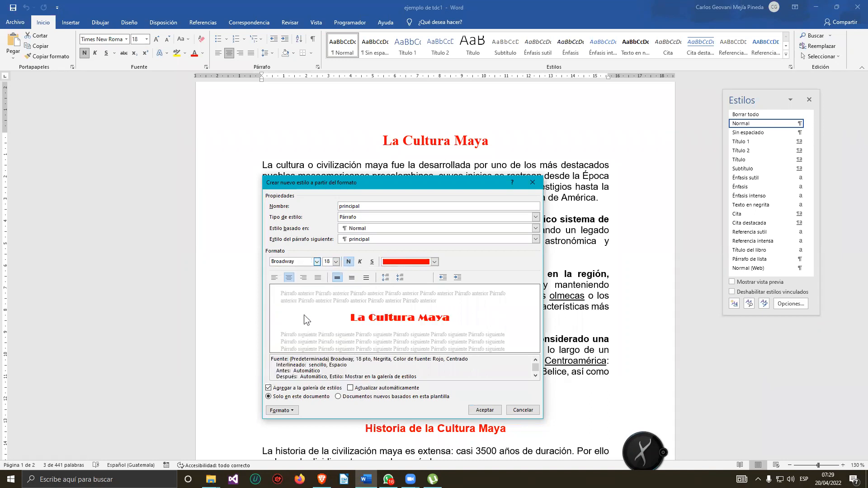
pyautogui.click(335, 263)
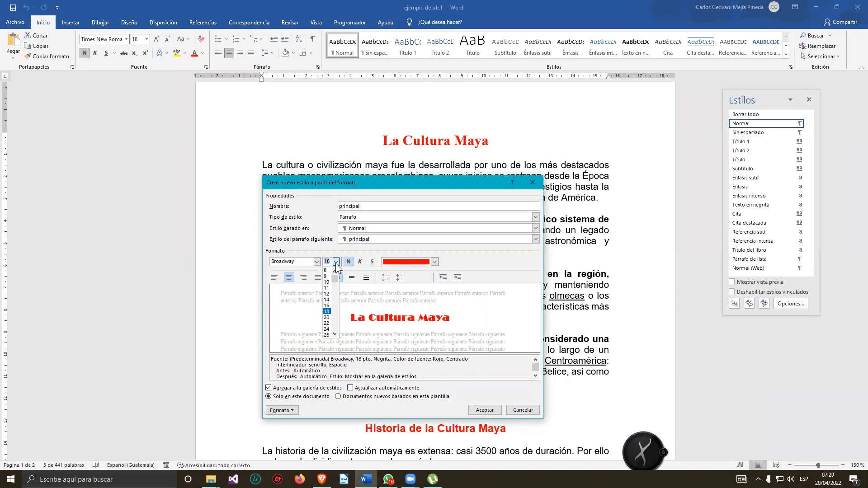
pyautogui.click(327, 307)
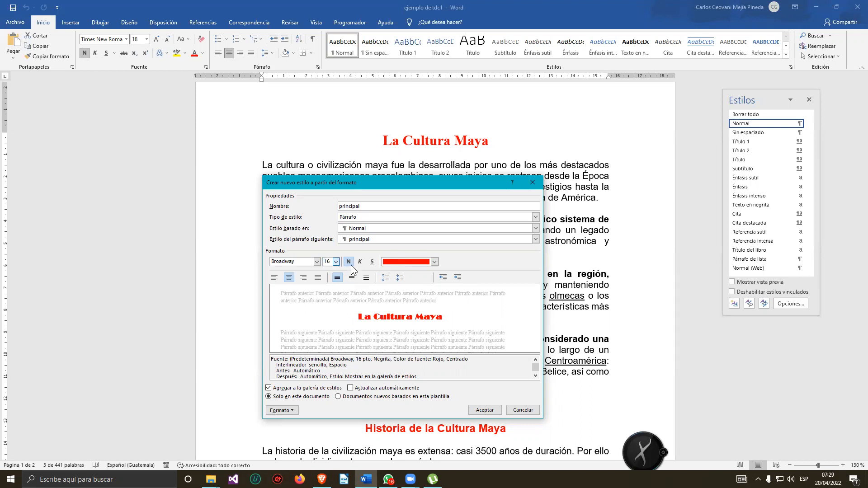
pyautogui.click(435, 265)
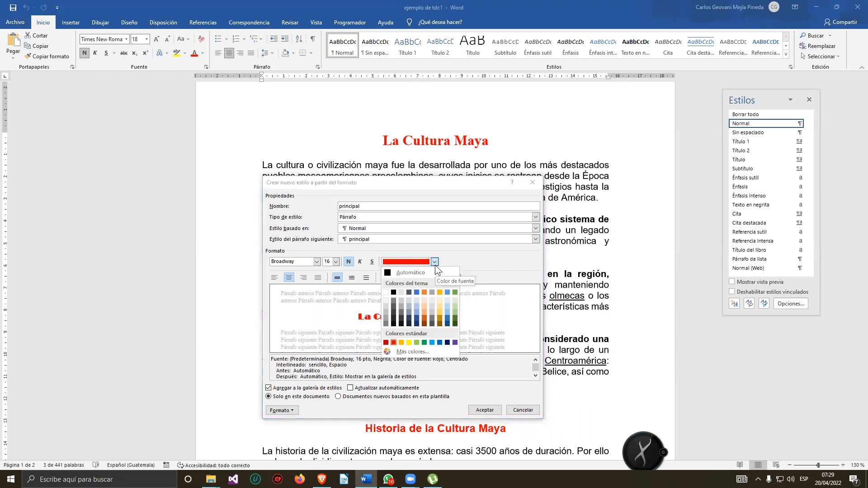
pyautogui.click(404, 273)
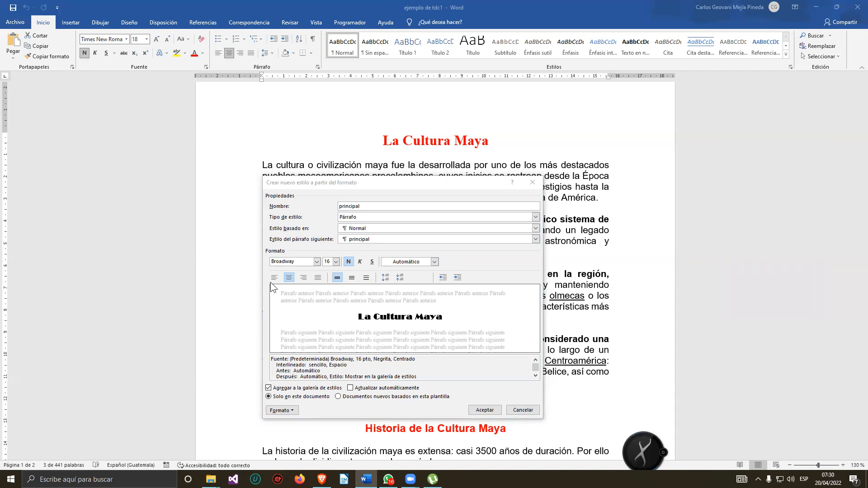
# Try switching the principal style's paragraph alignment between left and centred.
pyautogui.click(288, 280)
pyautogui.click(288, 279)
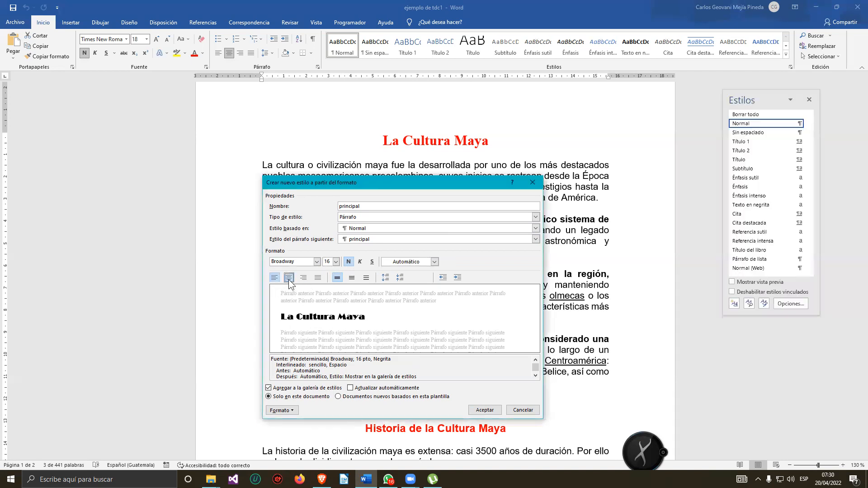
pyautogui.click(289, 279)
pyautogui.click(276, 278)
pyautogui.click(286, 281)
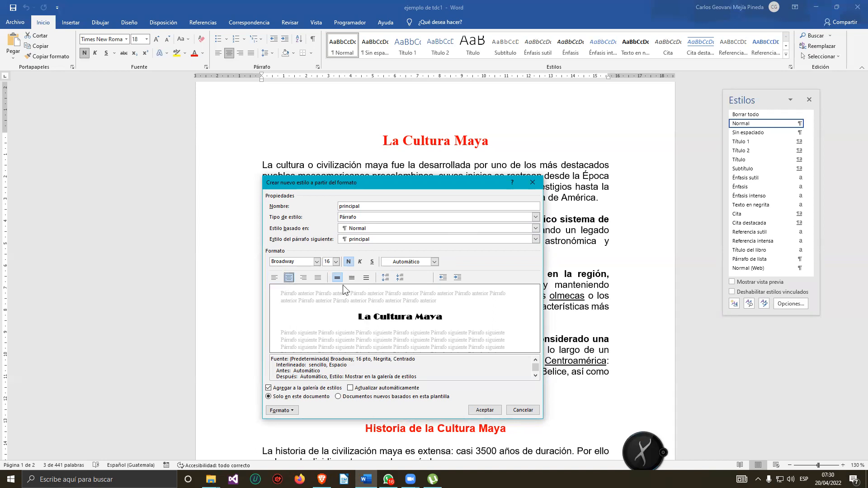
# Add underlining to the principal style and confirm the new style.
pyautogui.click(360, 262)
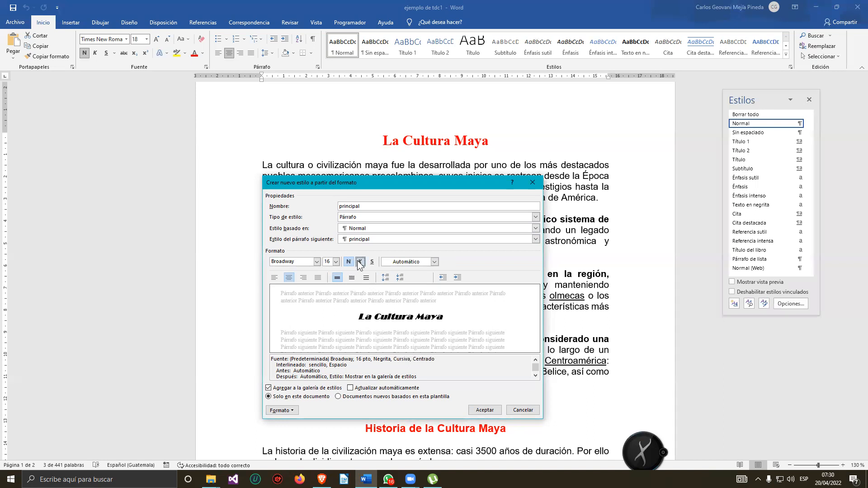
pyautogui.click(372, 262)
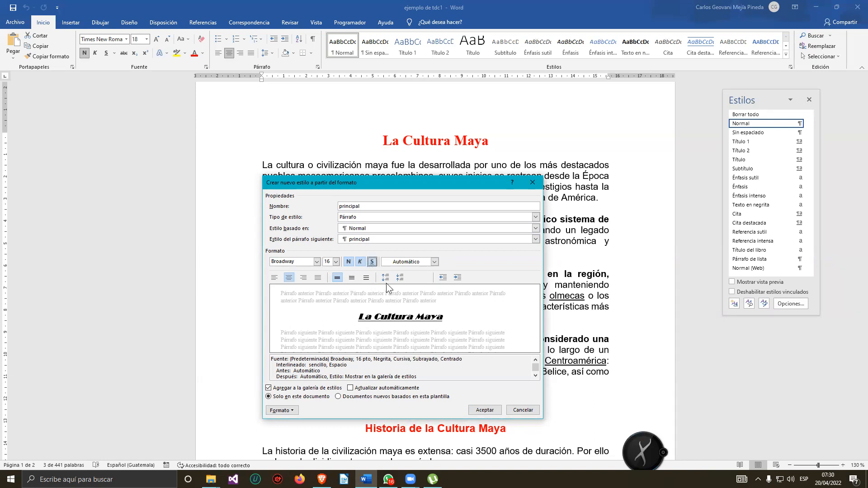
pyautogui.click(361, 264)
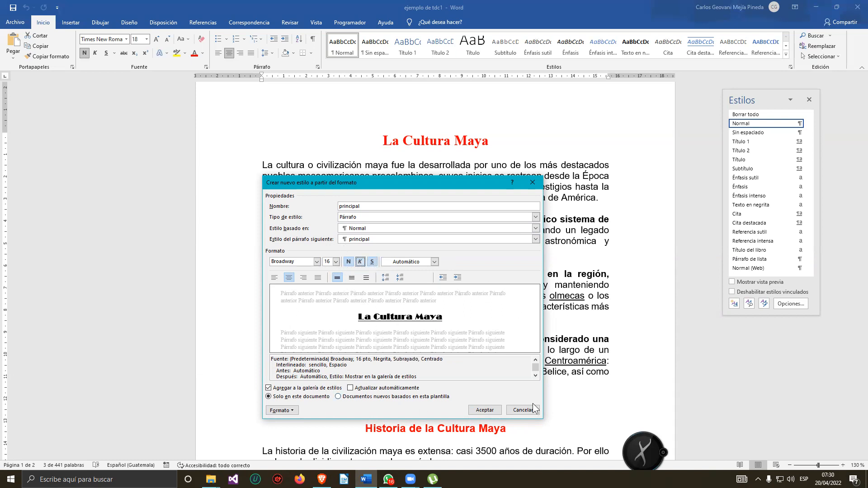
pyautogui.click(484, 410)
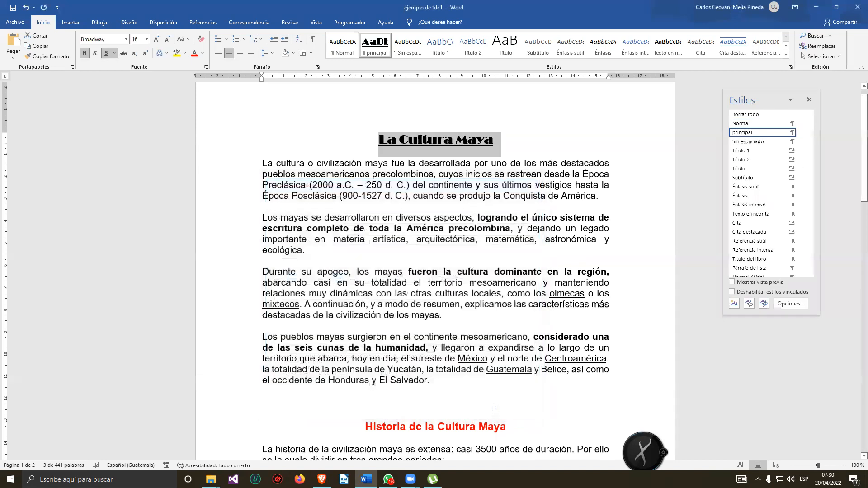
# Apply the principal style to the Historia de la Cultura Maya heading.
pyautogui.click(540, 132)
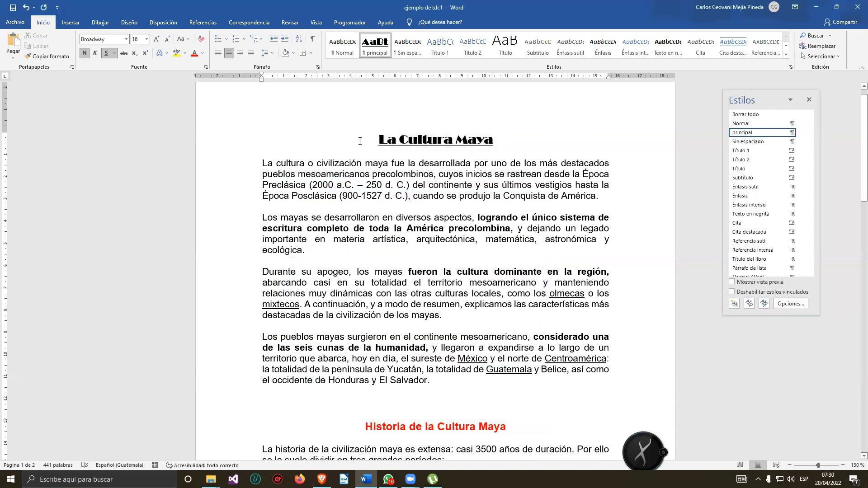
pyautogui.moveTo(357, 141); pyautogui.dragTo(536, 152)
pyautogui.click(415, 324)
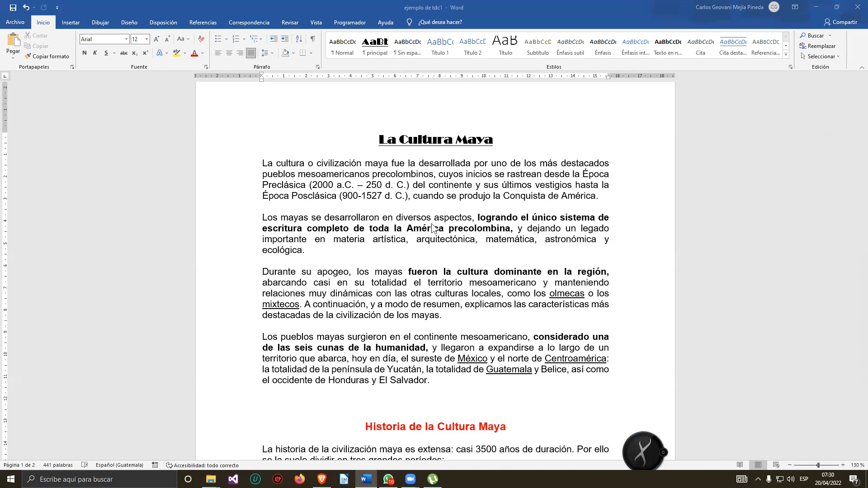
pyautogui.scroll(-2, 416, 182)
pyautogui.scroll(-4, 416, 182)
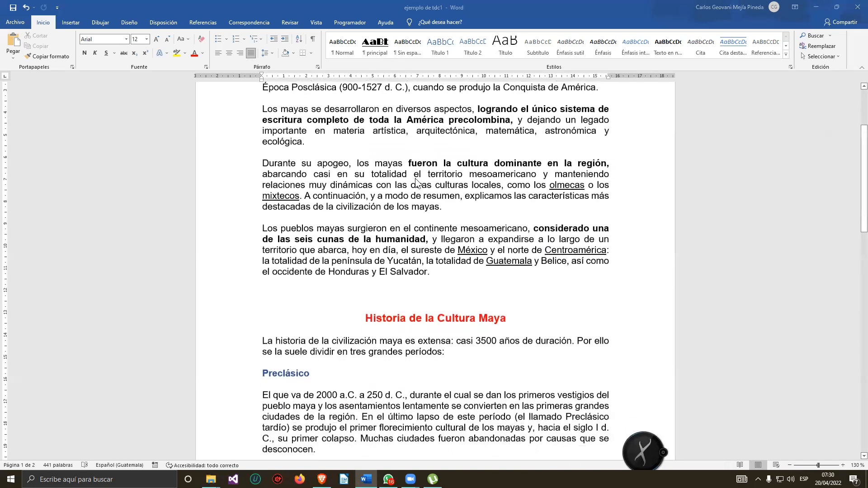
pyautogui.hotkey('ctrl', 'alt', 'shift', 's')
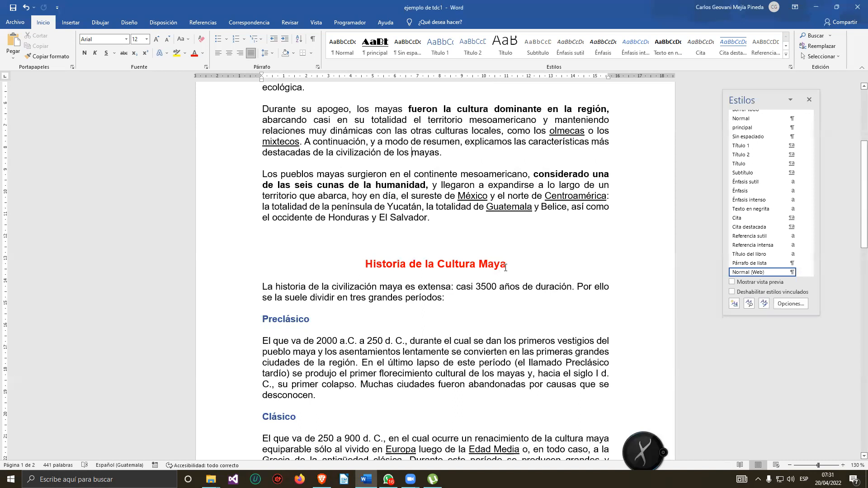
pyautogui.moveTo(364, 264); pyautogui.dragTo(506, 269)
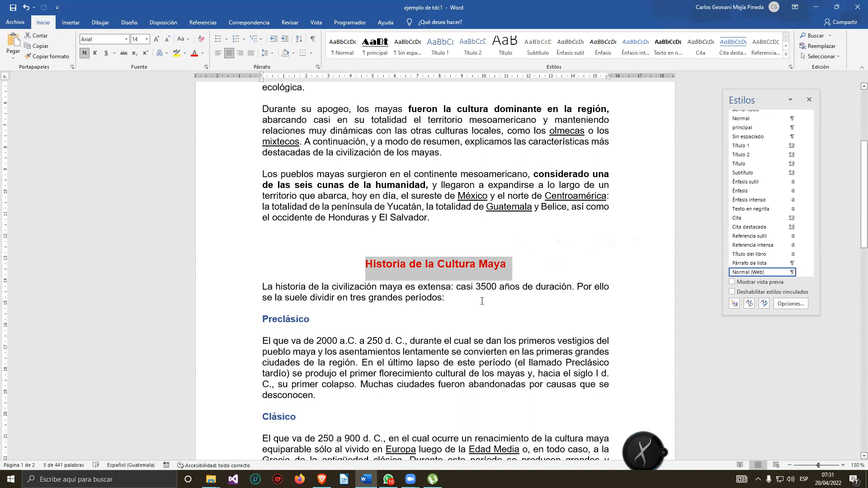
pyautogui.scroll(4, 482, 302)
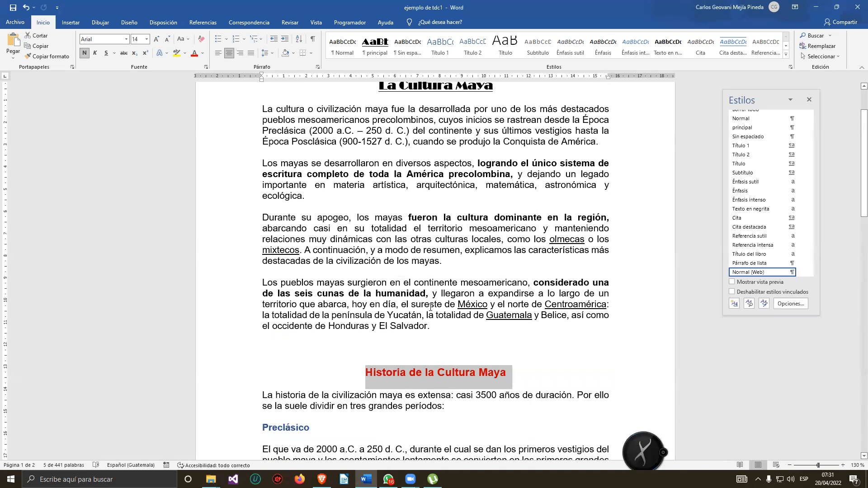
pyautogui.scroll(-2, 401, 390)
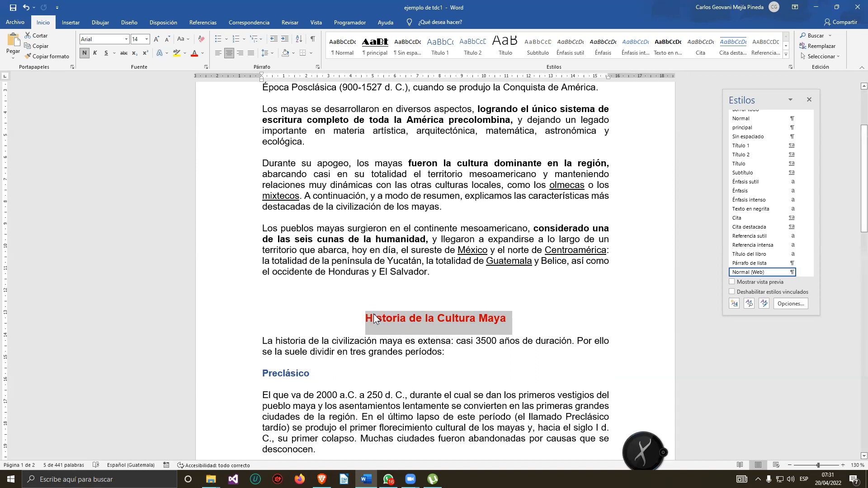
pyautogui.click(374, 46)
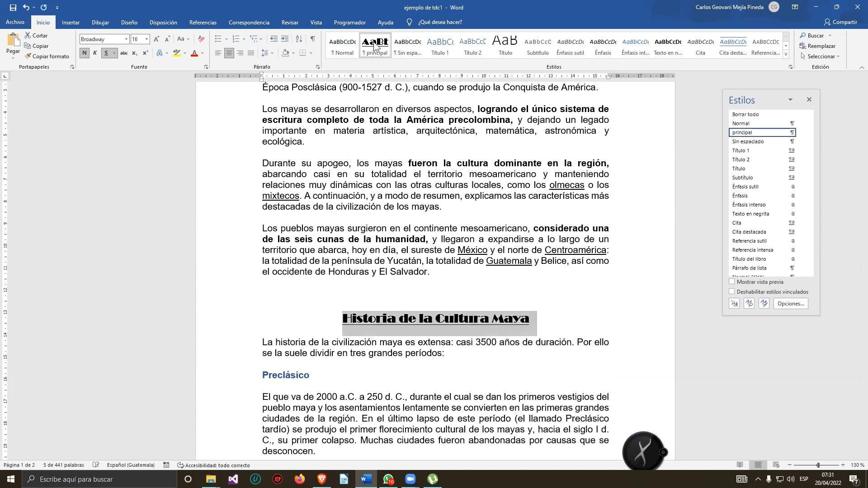
pyautogui.click(540, 318)
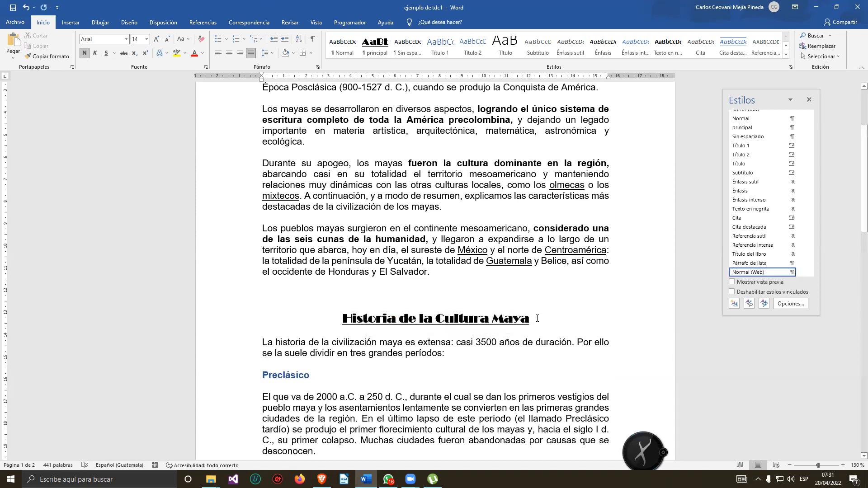
# Select the Preclásico heading and create a new style from its formatting named subtitulo.
pyautogui.scroll(-3, 525, 280)
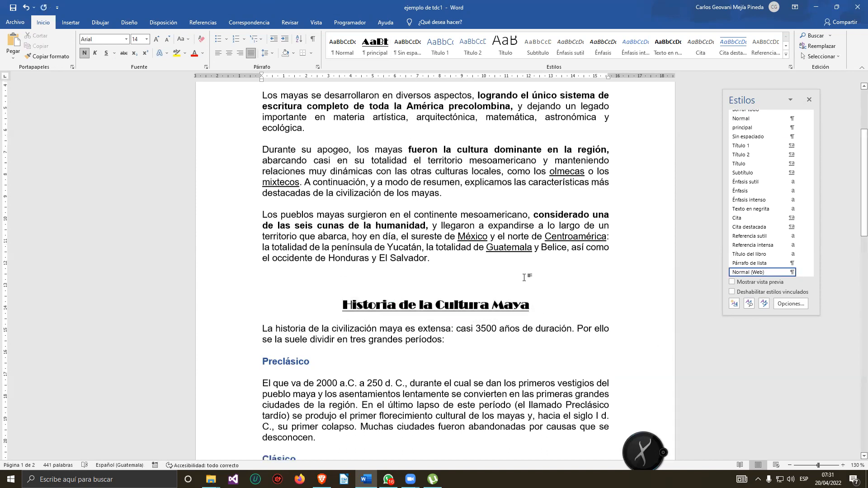
pyautogui.scroll(-3, 522, 265)
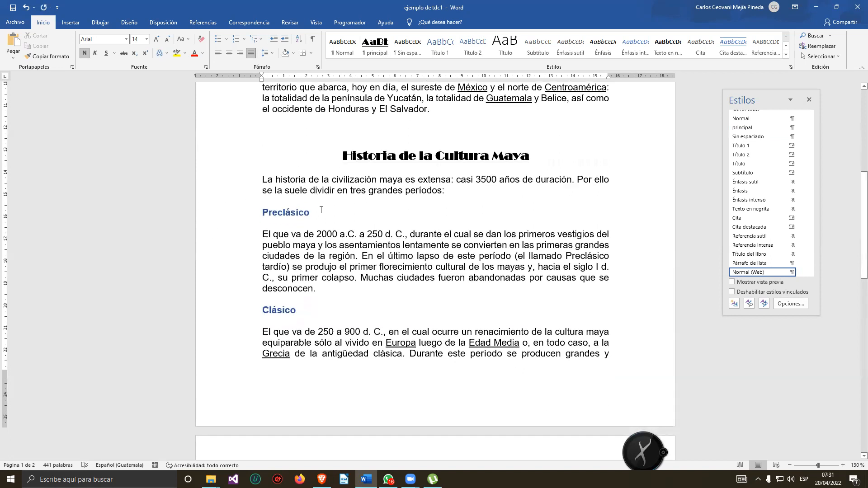
pyautogui.click(320, 211)
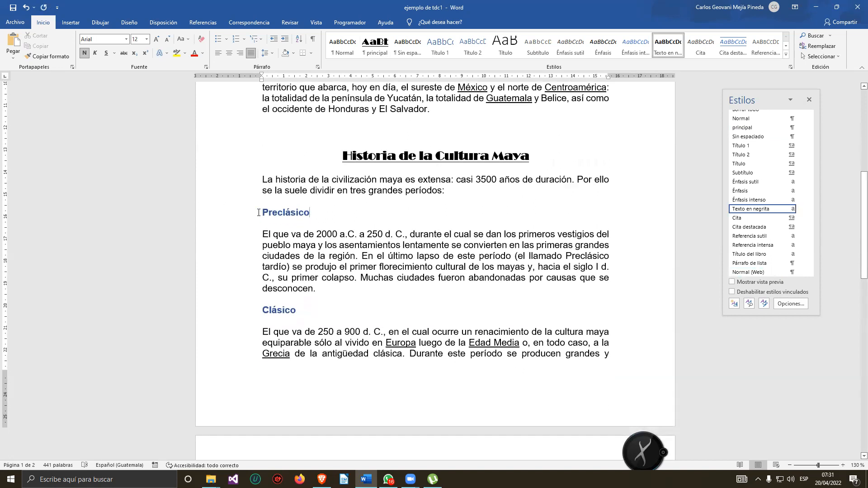
pyautogui.moveTo(311, 212); pyautogui.dragTo(263, 212)
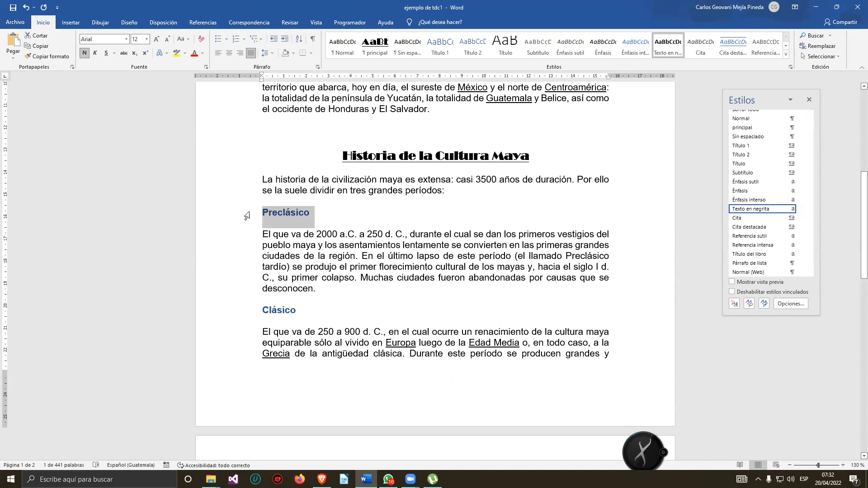
pyautogui.click(735, 304)
pyautogui.press('BackSpace')
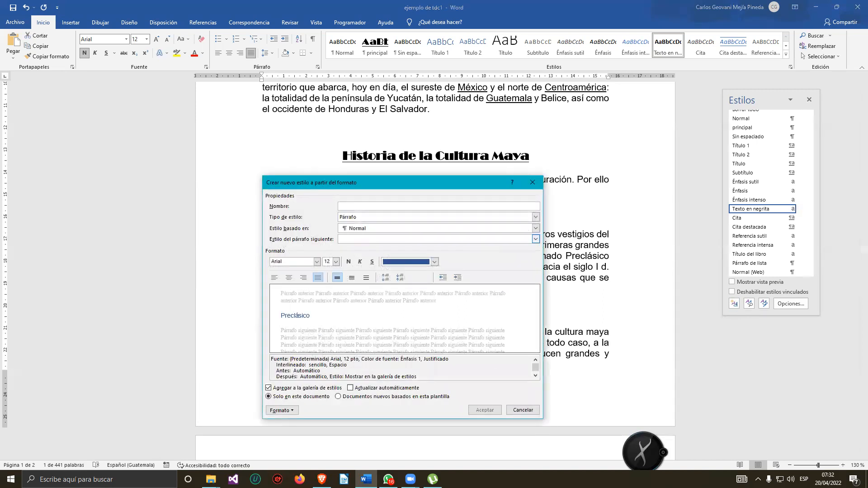
pyautogui.write('subtitulo')
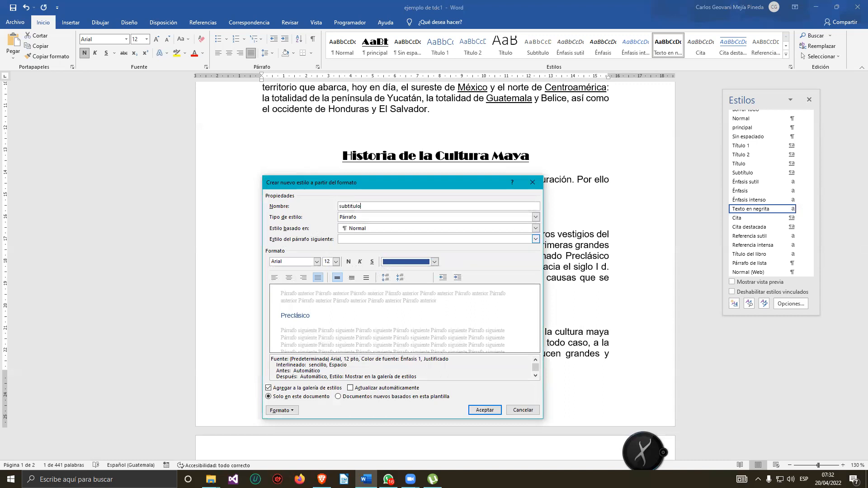
# Set the subtitulo style's font size to 14.
pyautogui.click(317, 262)
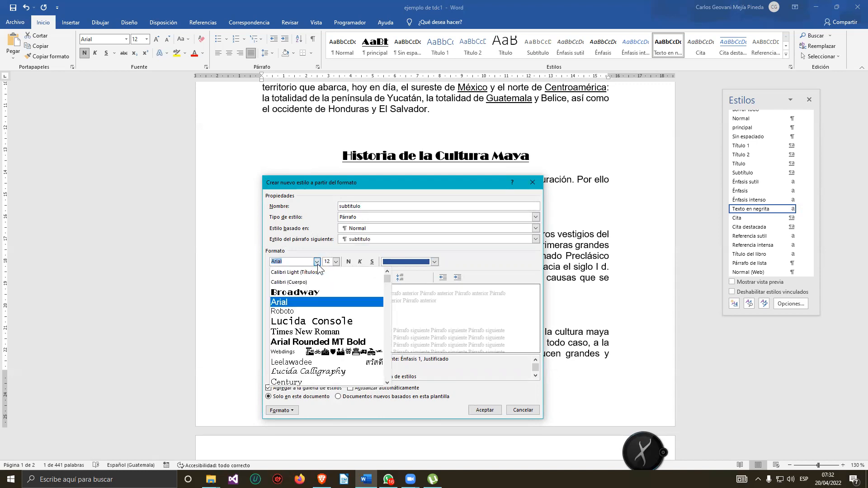
pyautogui.click(317, 262)
pyautogui.click(316, 263)
pyautogui.click(317, 262)
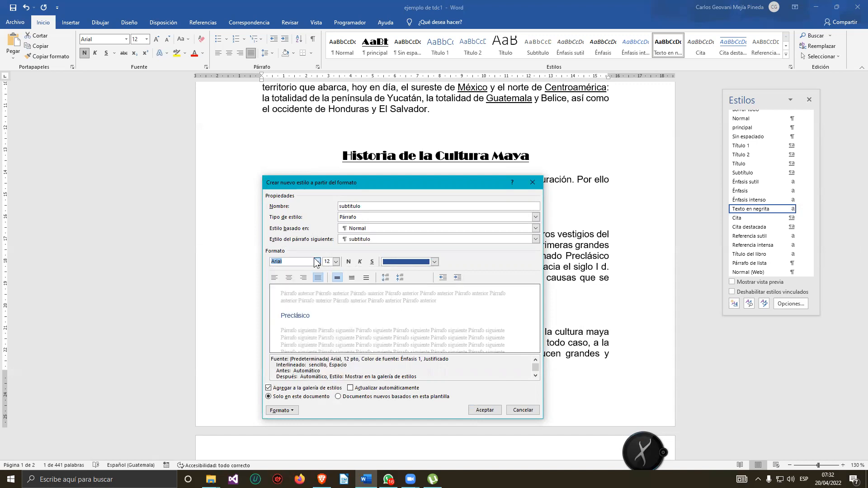
pyautogui.click(286, 264)
pyautogui.click(336, 262)
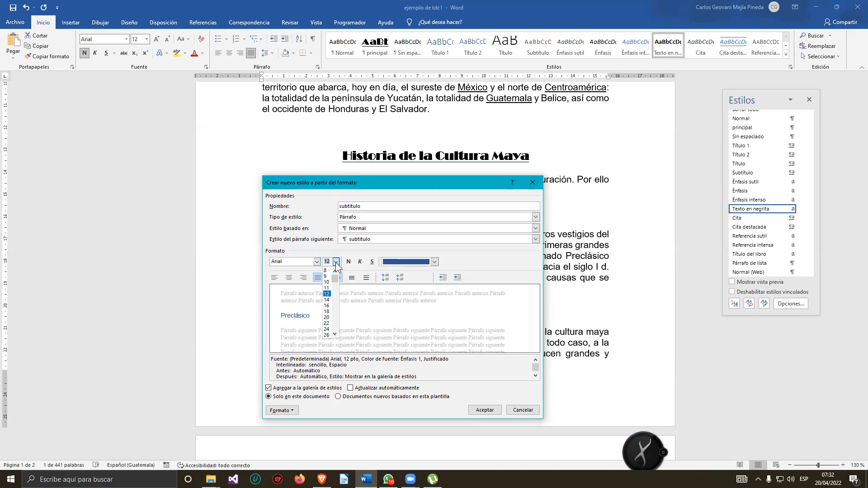
pyautogui.click(327, 306)
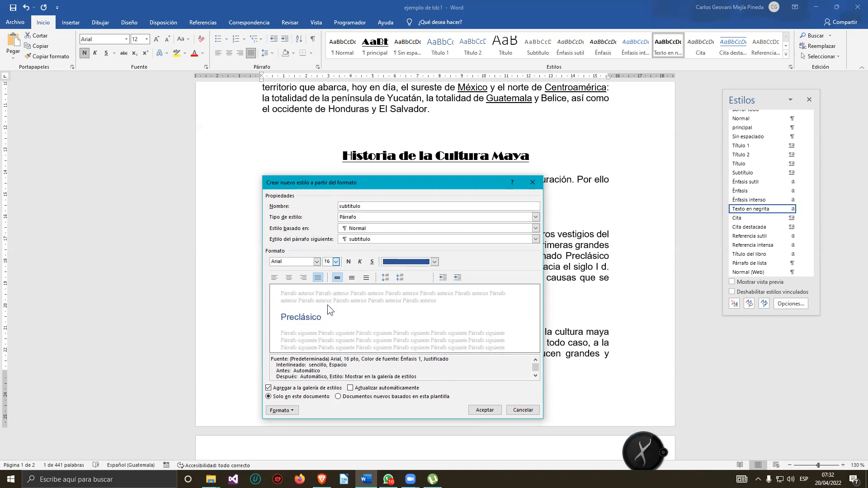
pyautogui.click(335, 263)
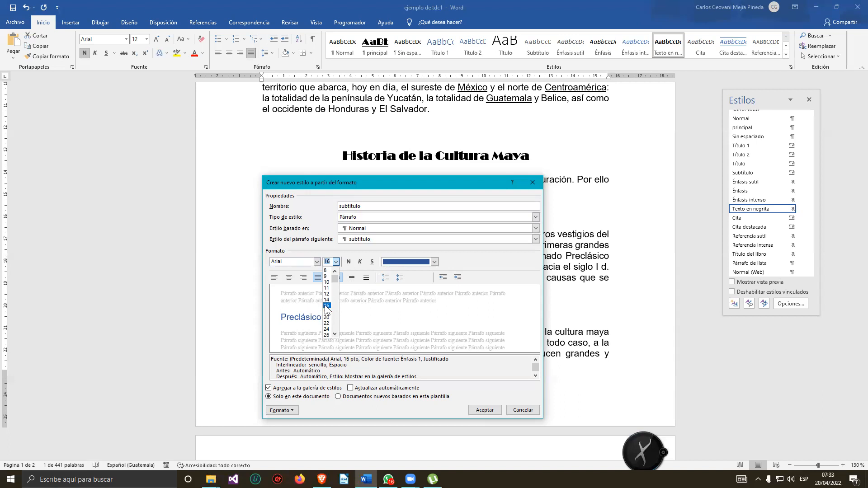
pyautogui.click(327, 300)
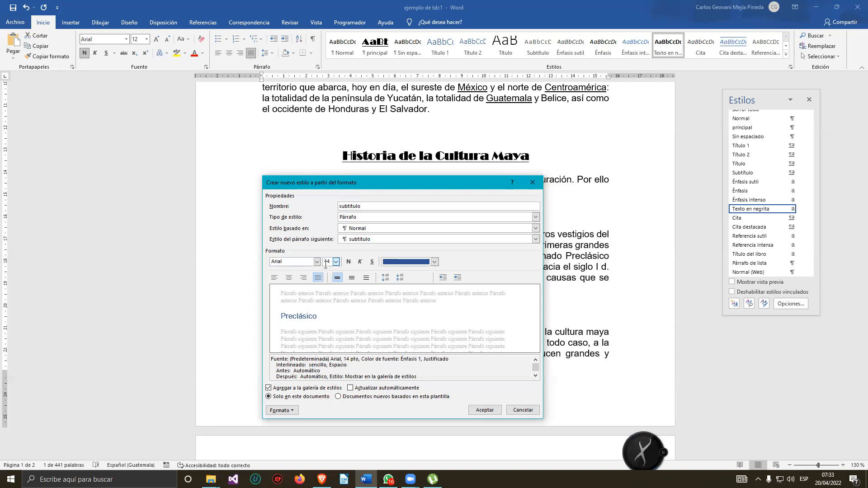
pyautogui.moveTo(331, 262); pyautogui.dragTo(299, 261)
pyautogui.write('15')
pyautogui.press('BackSpace')
pyautogui.write('4')
# Make the subtitulo style bold italic with Automático colour and left alignment, and save it.
pyautogui.click(360, 263)
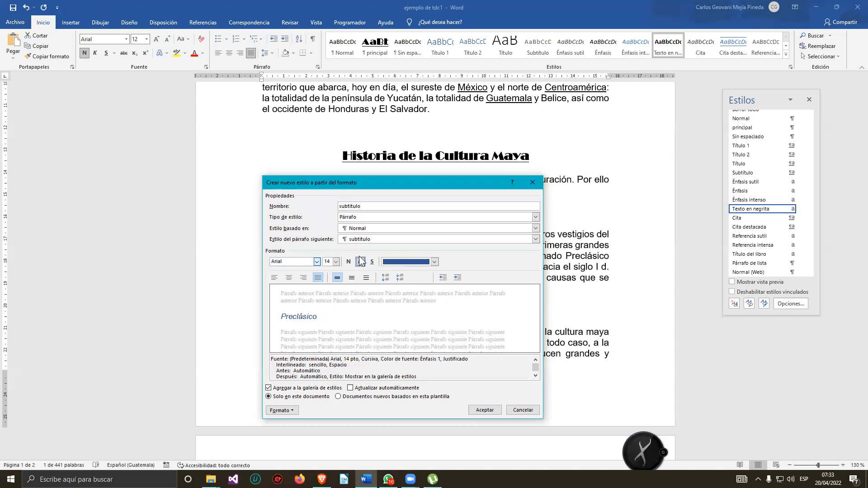
pyautogui.click(348, 262)
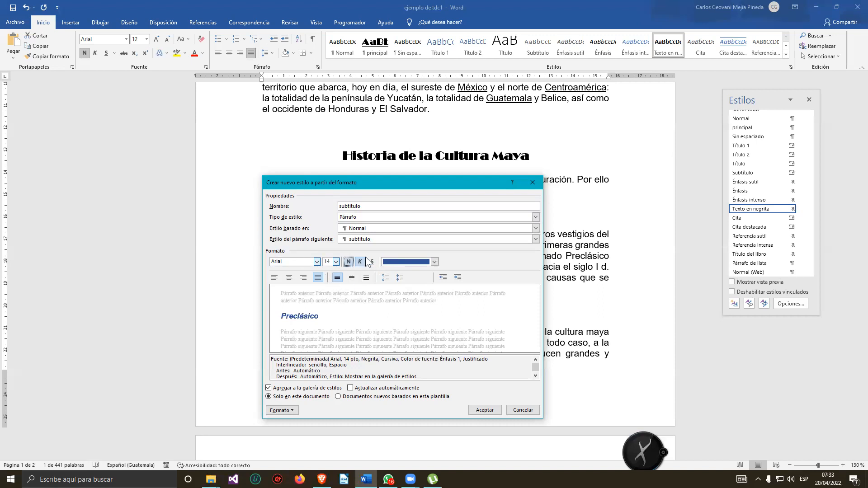
pyautogui.click(435, 262)
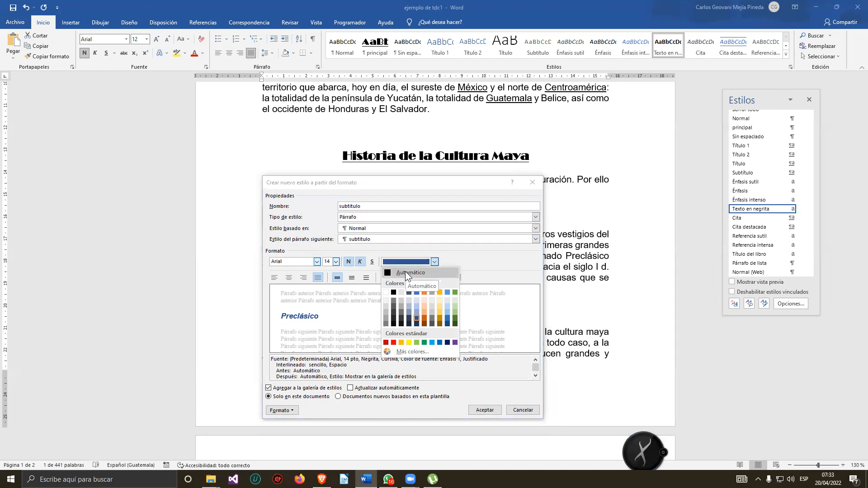
pyautogui.click(405, 272)
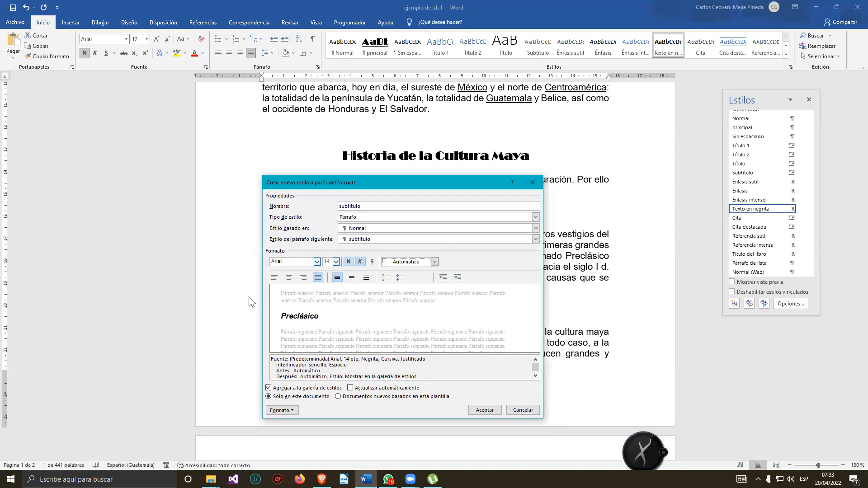
pyautogui.click(271, 281)
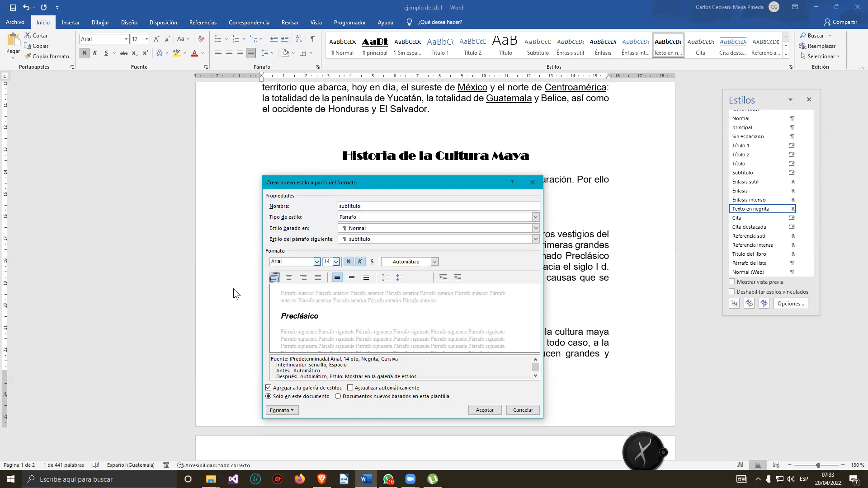
pyautogui.click(484, 410)
# Apply the subtitulo style to the Preclásico heading.
pyautogui.click(399, 229)
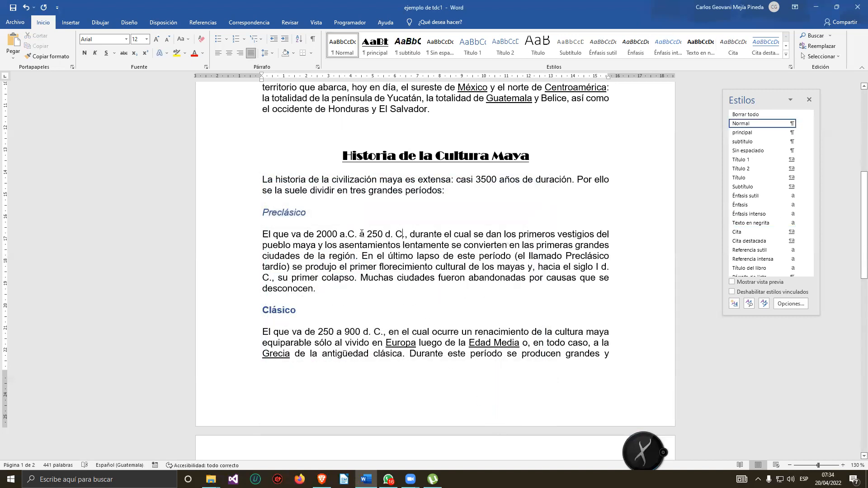
pyautogui.click(285, 212)
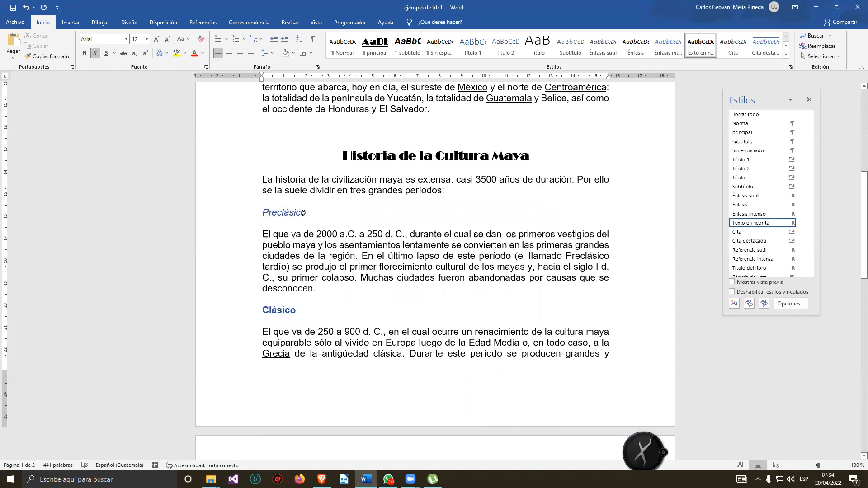
pyautogui.doubleClick(284, 212)
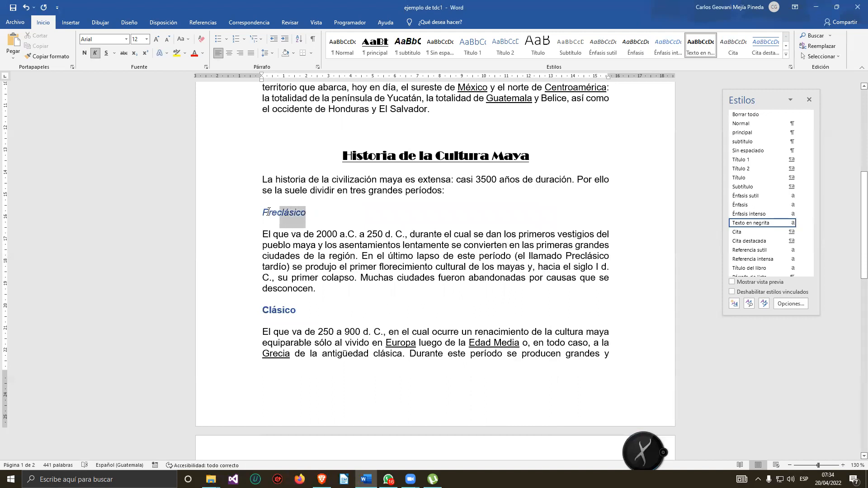
pyautogui.click(289, 243)
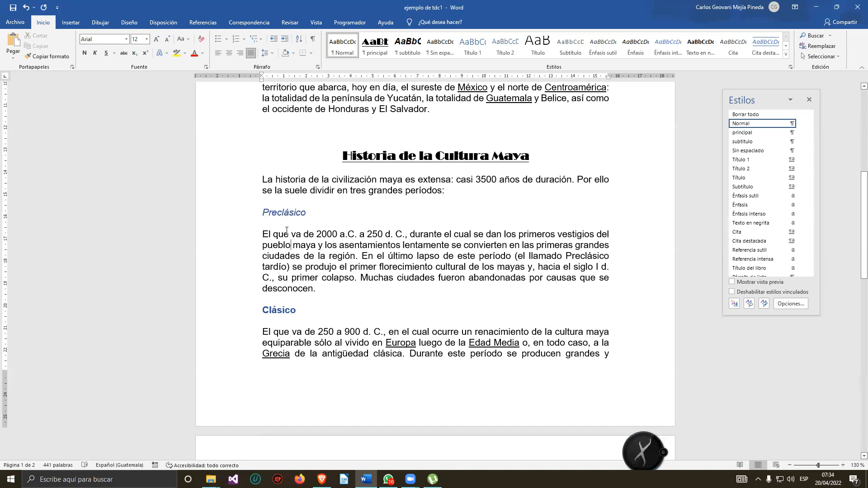
pyautogui.click(288, 208)
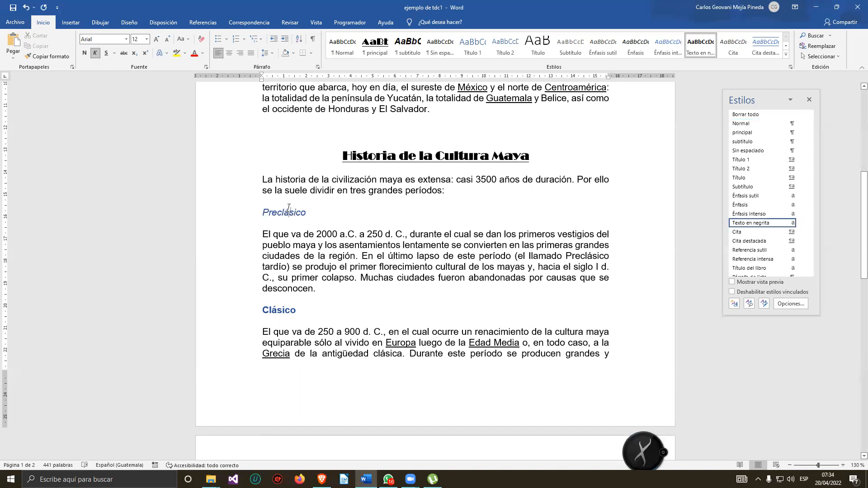
pyautogui.click(285, 213)
pyautogui.click(453, 158)
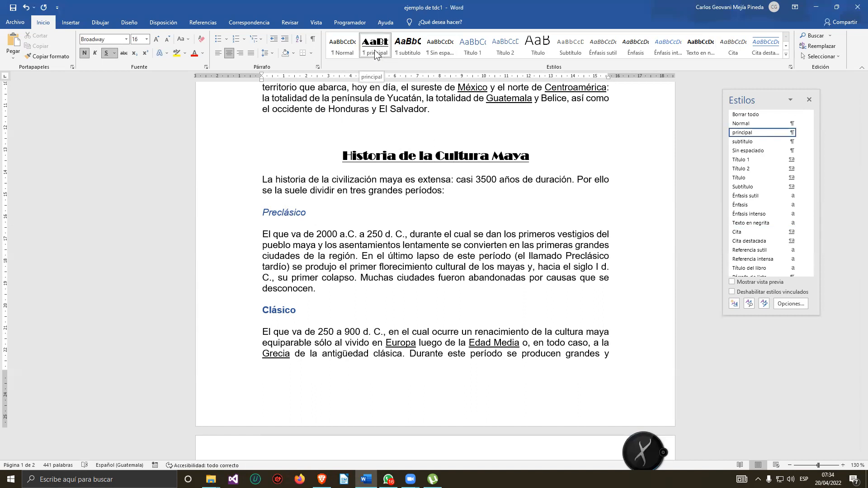
pyautogui.scroll(8, 451, 161)
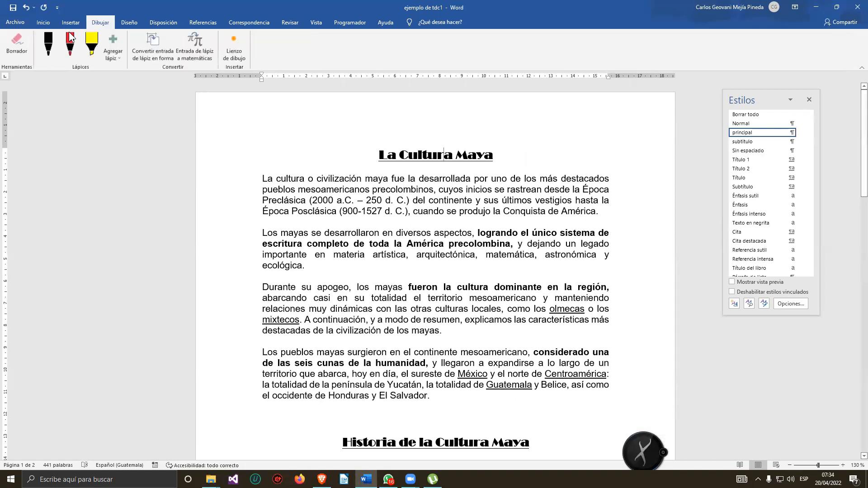
pyautogui.click(43, 22)
pyautogui.scroll(-3, 324, 284)
pyautogui.scroll(-2, 324, 284)
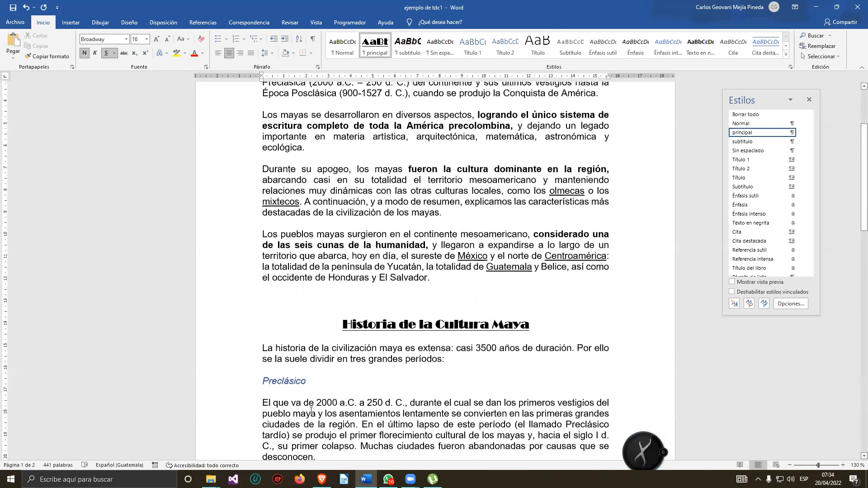
pyautogui.click(279, 338)
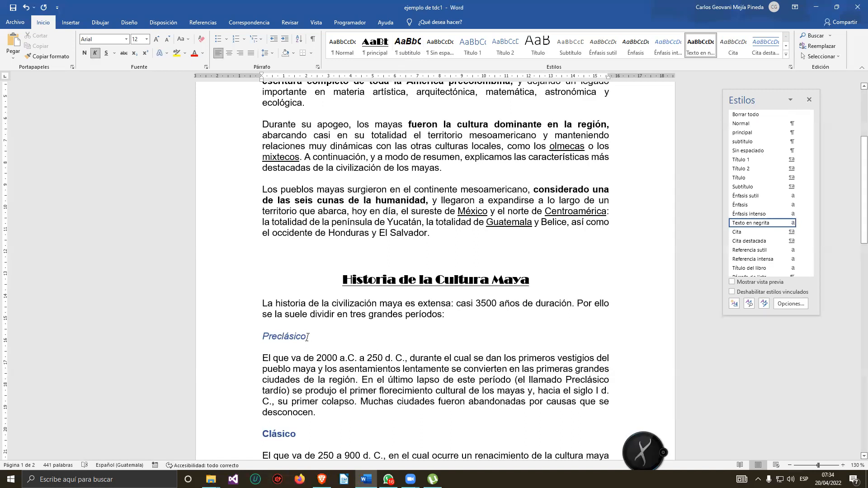
pyautogui.moveTo(317, 334); pyautogui.dragTo(267, 340)
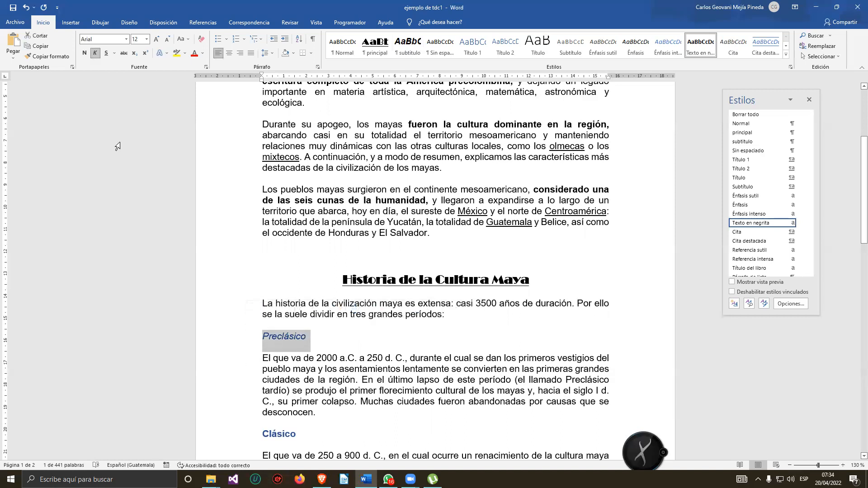
pyautogui.click(409, 44)
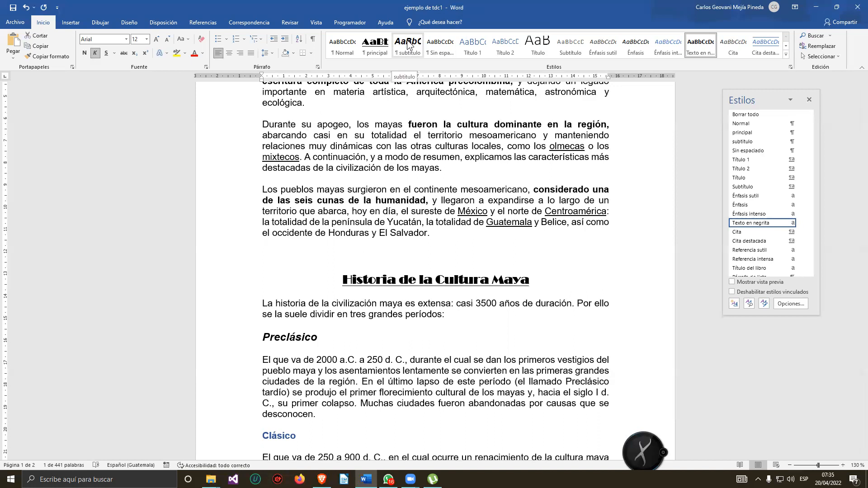
pyautogui.click(324, 337)
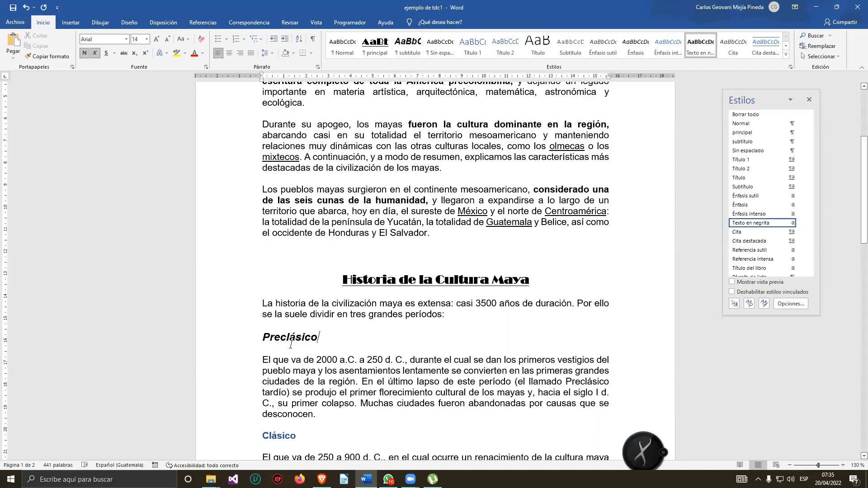
pyautogui.tripleClick(325, 337)
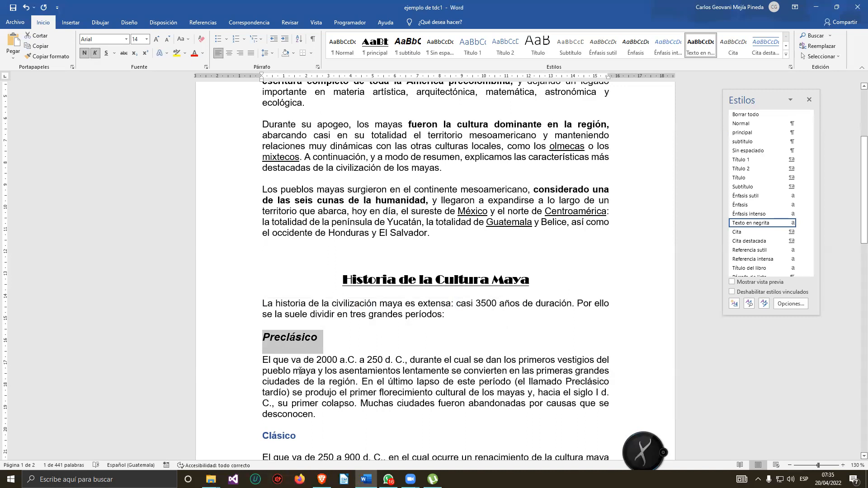
pyautogui.click(340, 382)
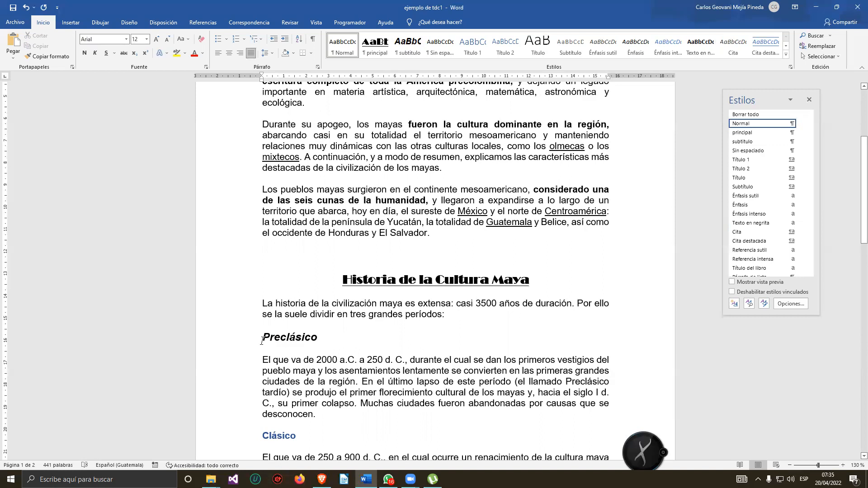
pyautogui.click(283, 336)
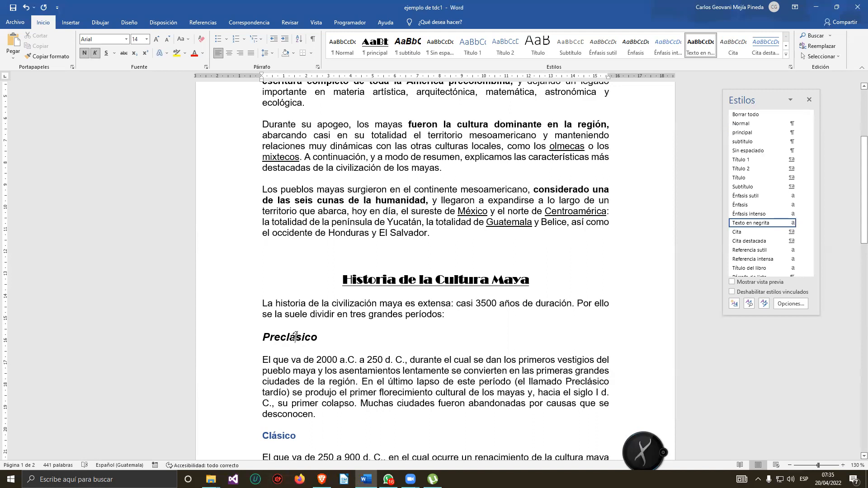
pyautogui.doubleClick(296, 338)
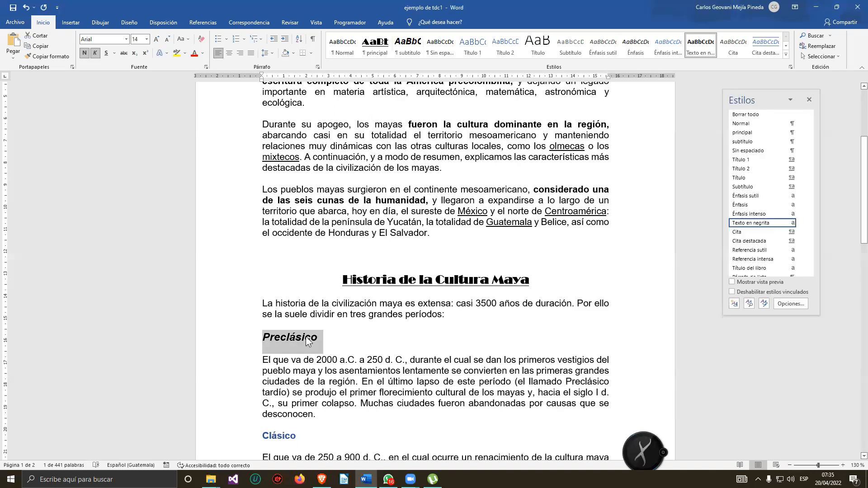
# Apply the subtitulo style to the Clásico heading.
pyautogui.scroll(-5, 326, 350)
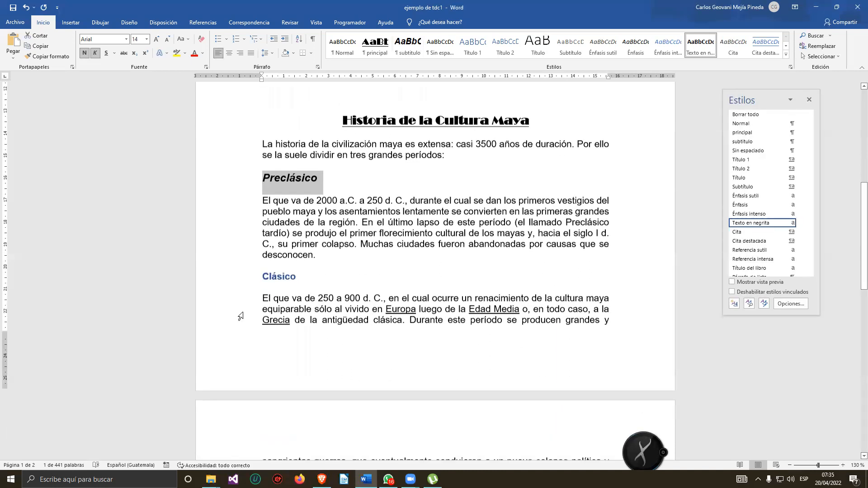
pyautogui.tripleClick(305, 273)
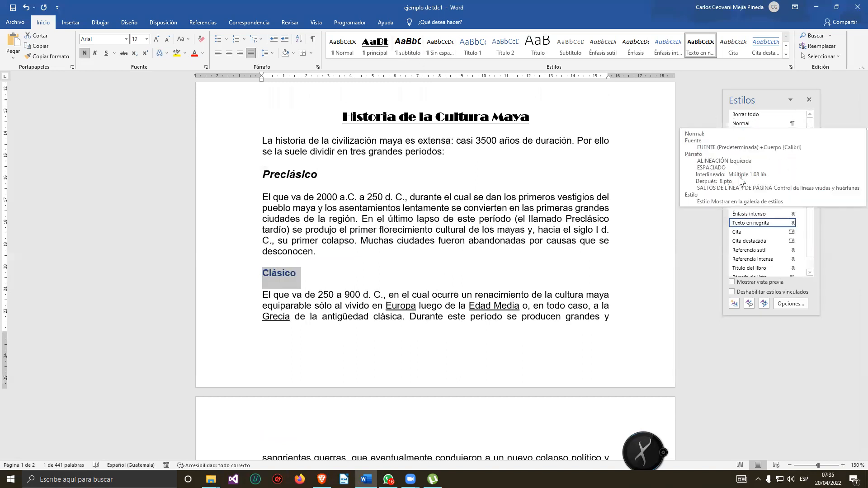
pyautogui.moveTo(743, 100); pyautogui.dragTo(721, 89)
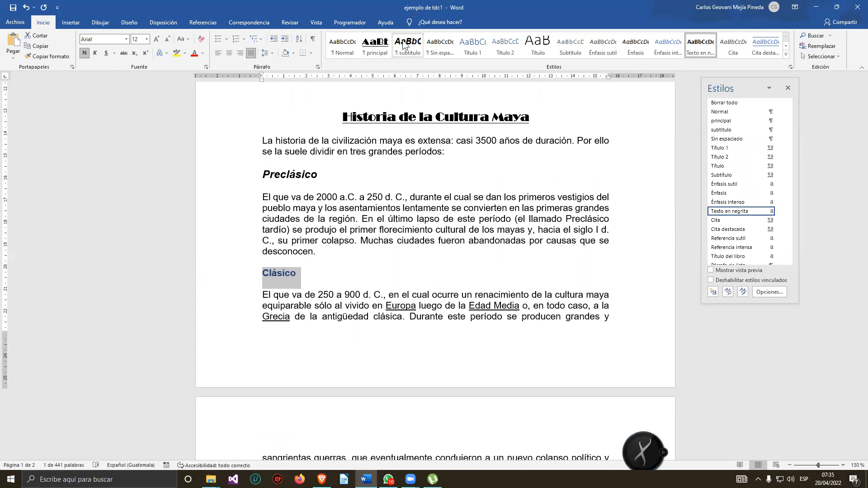
pyautogui.moveTo(733, 132)
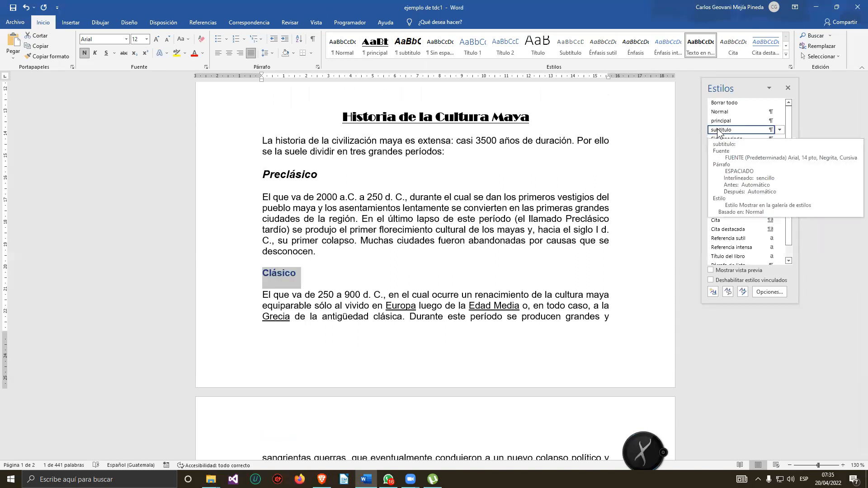
pyautogui.click(719, 130)
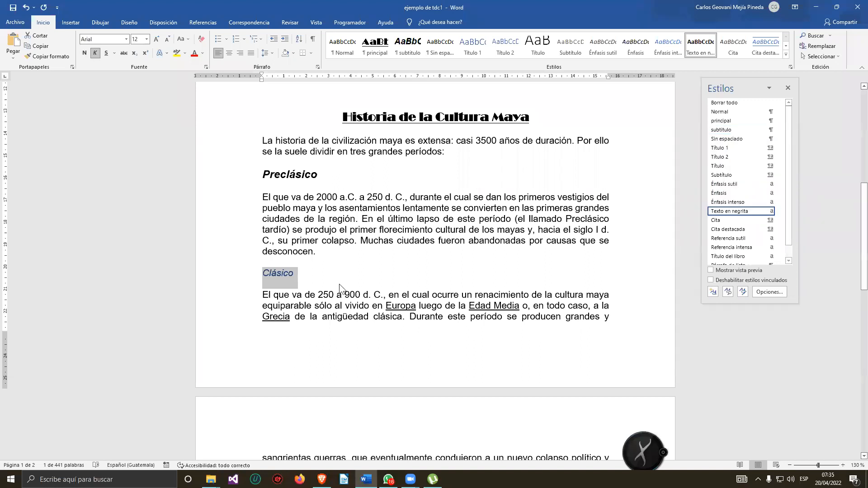
pyautogui.click(351, 276)
pyautogui.click(242, 274)
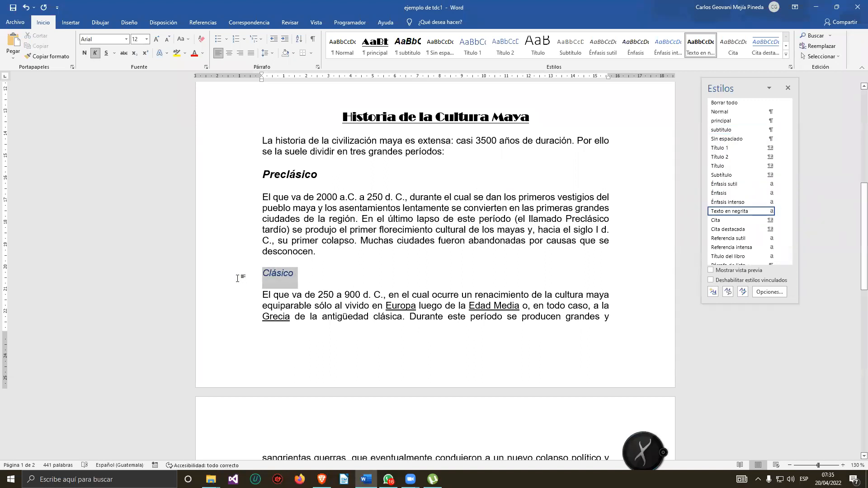
pyautogui.click(719, 131)
pyautogui.click(330, 263)
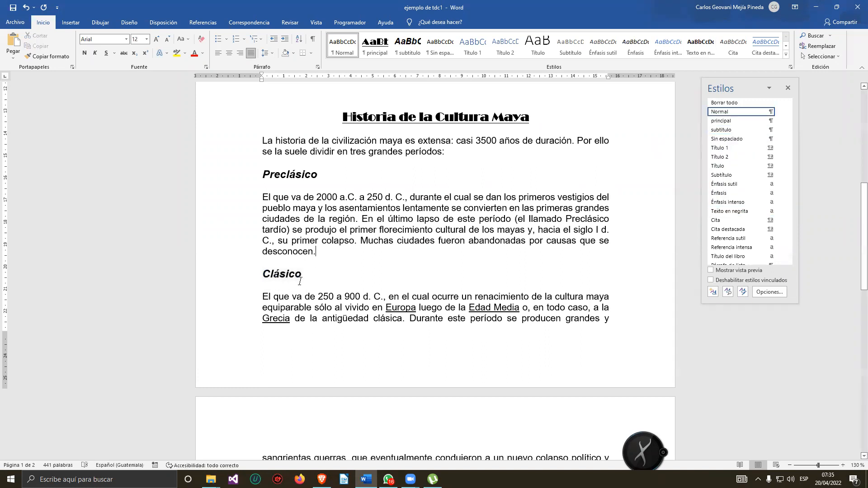
pyautogui.doubleClick(256, 274)
pyautogui.click(418, 272)
# Apply the subtitulo style to the Posclásico heading.
pyautogui.scroll(-5, 403, 286)
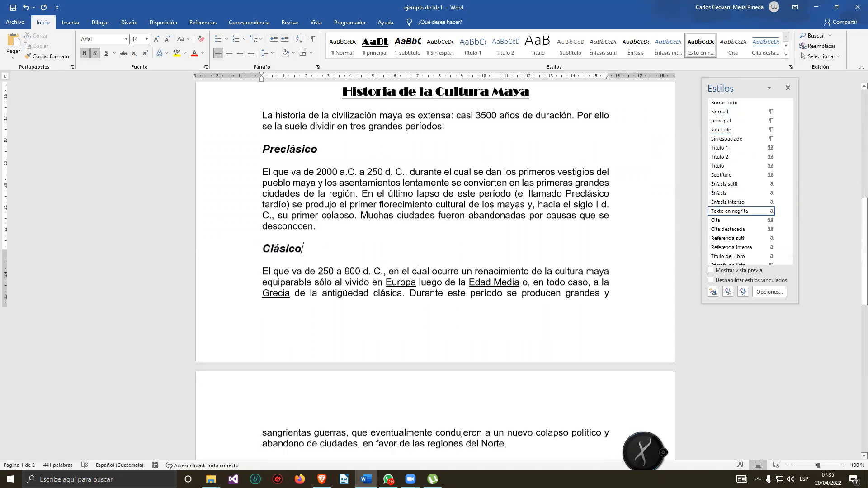
pyautogui.scroll(-3, 403, 286)
pyautogui.doubleClick(275, 272)
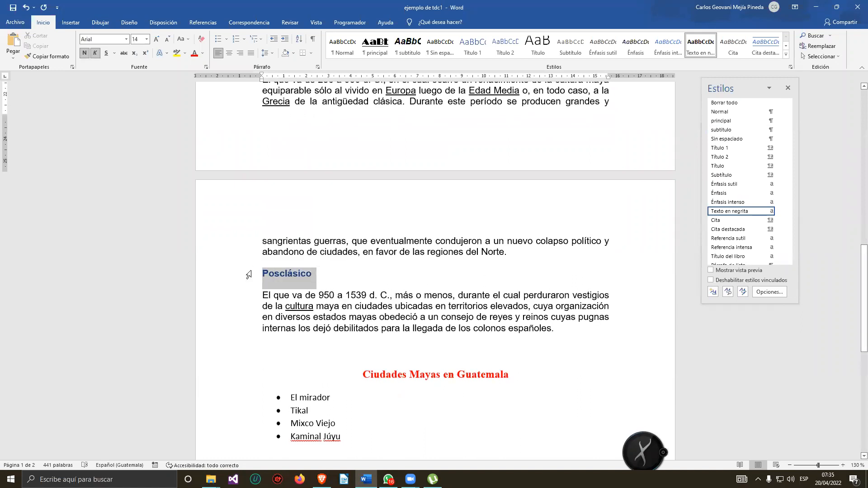
pyautogui.click(730, 131)
pyautogui.click(312, 271)
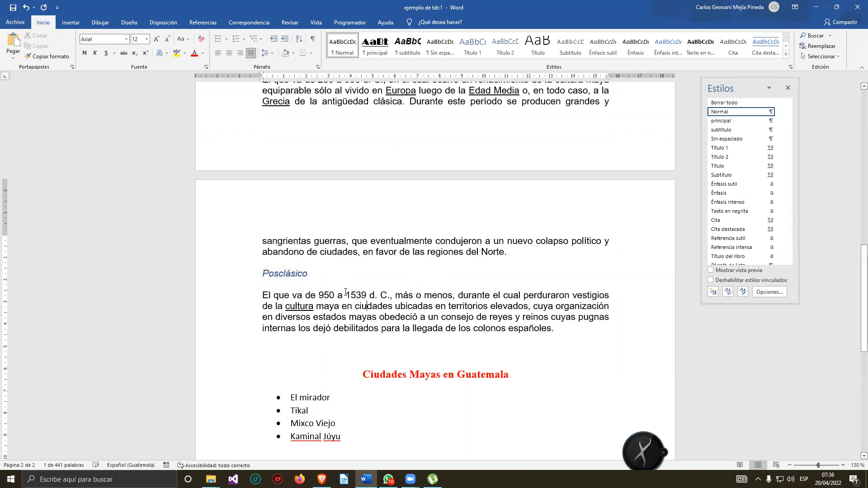
pyautogui.moveTo(310, 272); pyautogui.dragTo(262, 274)
pyautogui.click(721, 147)
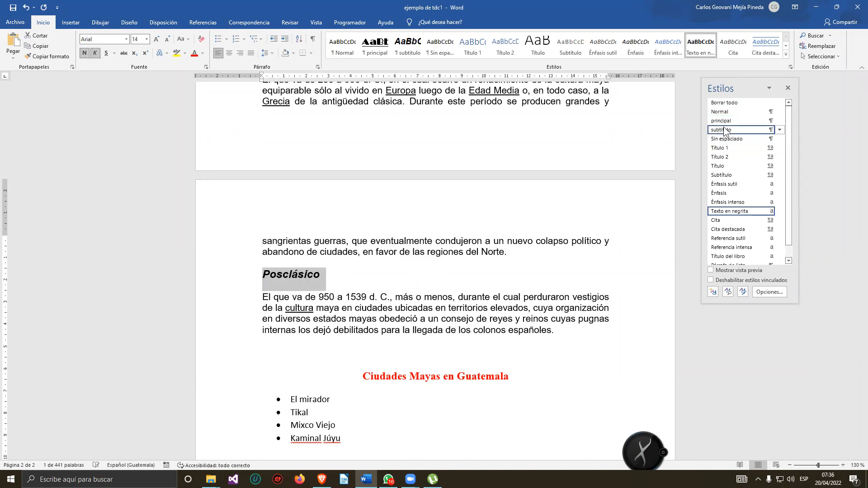
pyautogui.click(386, 279)
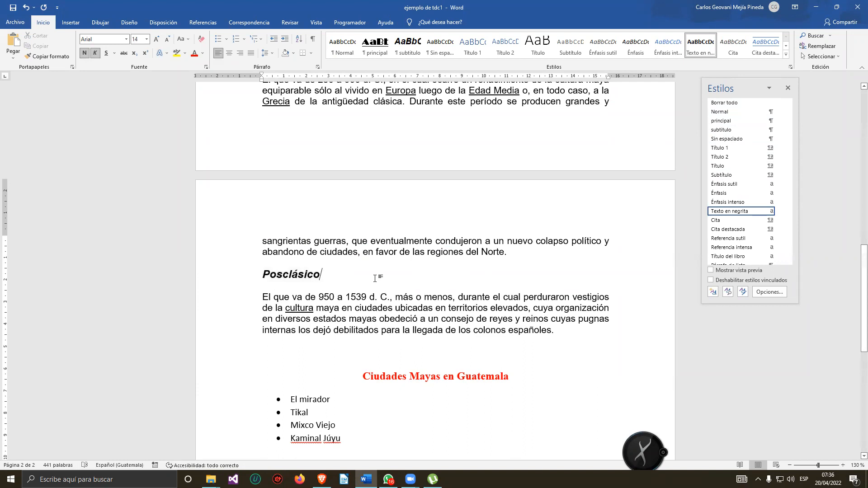
pyautogui.scroll(4, 357, 273)
pyautogui.scroll(-3, 359, 273)
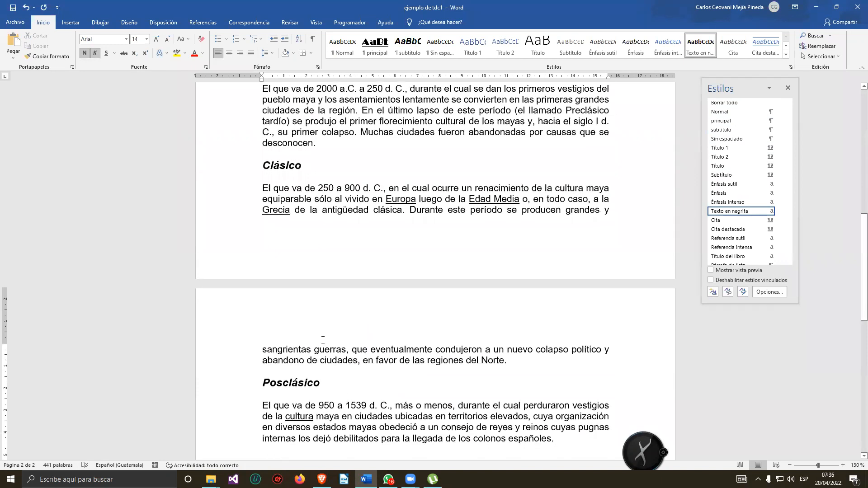
pyautogui.moveTo(320, 327); pyautogui.dragTo(262, 329)
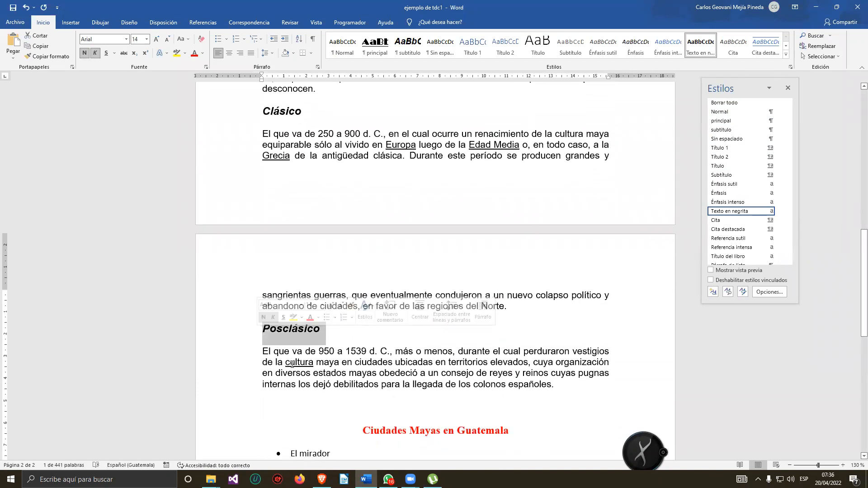
pyautogui.click(295, 364)
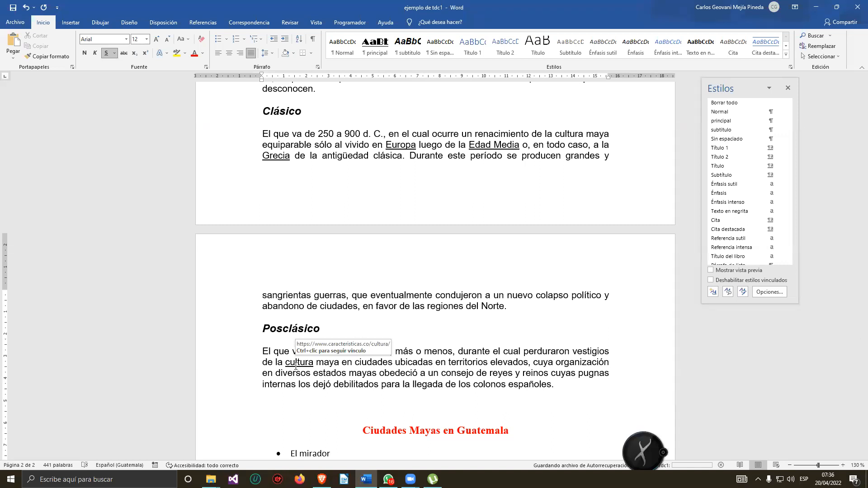
pyautogui.scroll(3, 299, 360)
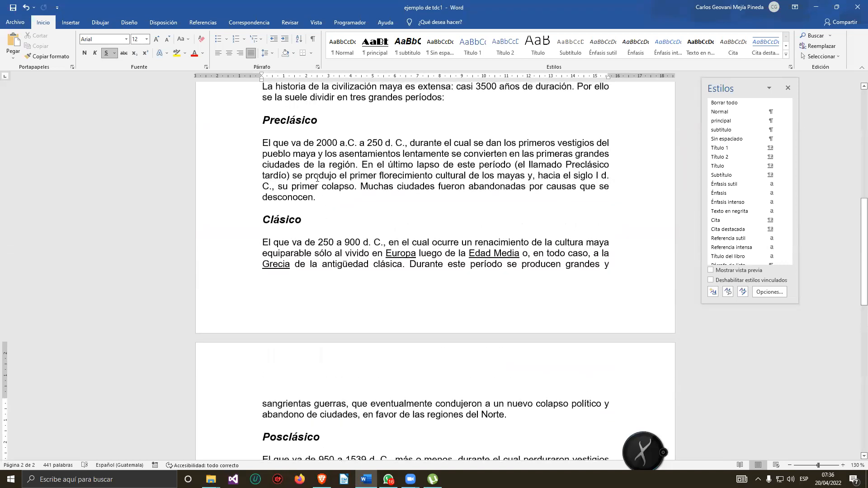
pyautogui.scroll(-4, 287, 267)
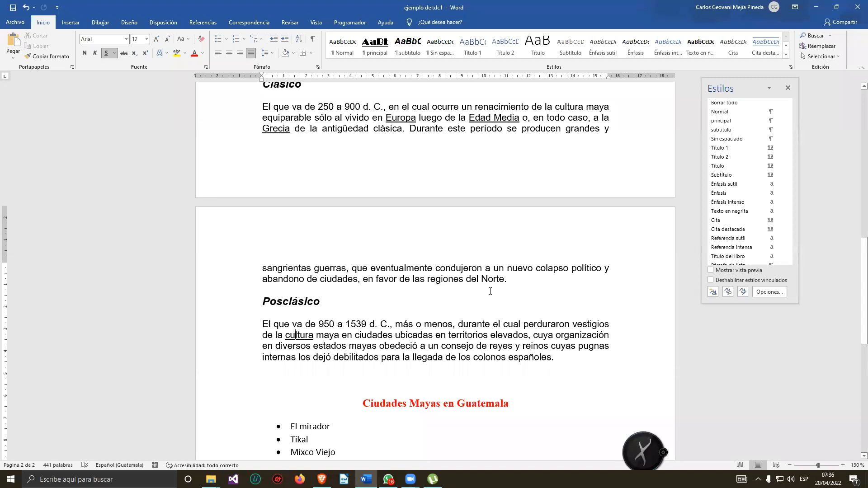
pyautogui.scroll(-2, 446, 345)
# Apply the principal style to the Ciudades Mayas en Guatemala heading.
pyautogui.moveTo(518, 323); pyautogui.dragTo(355, 323)
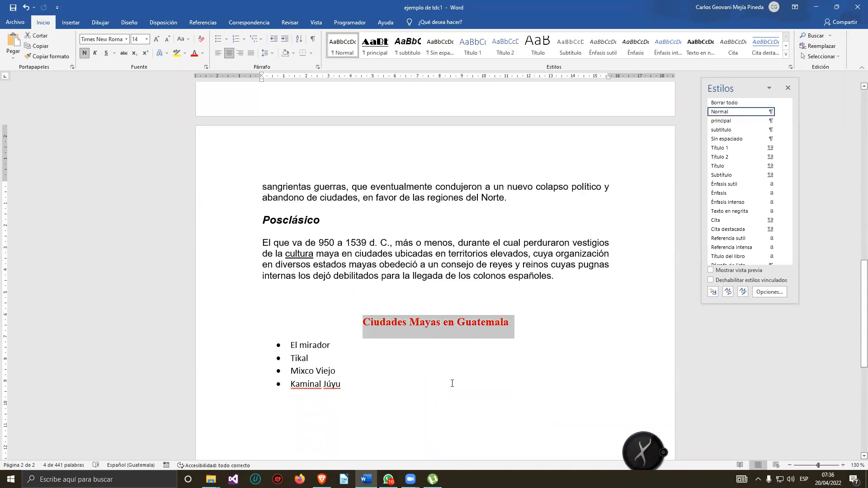
pyautogui.click(722, 123)
pyautogui.click(545, 359)
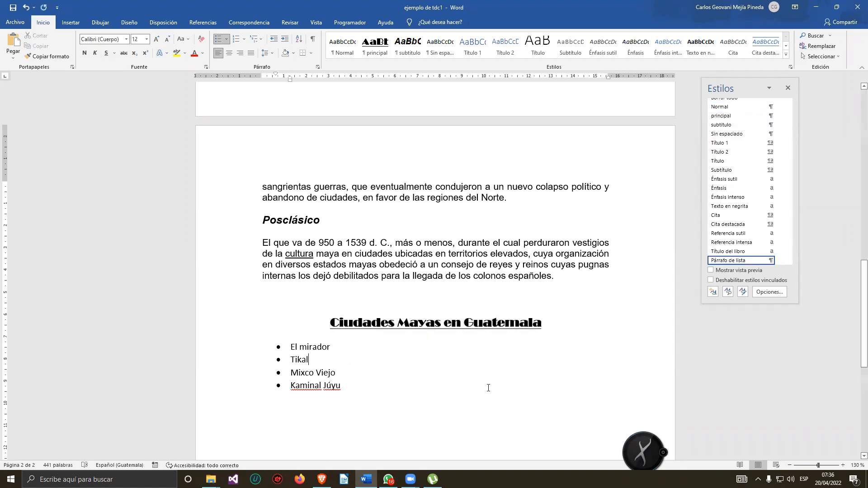
# Scroll through the document to review the styled headings.
pyautogui.scroll(8, 433, 350)
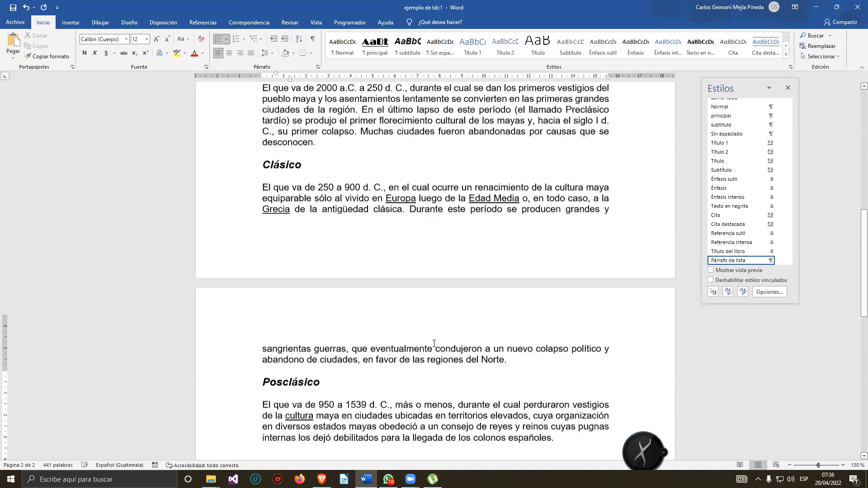
pyautogui.scroll(3, 433, 342)
pyautogui.scroll(-10, 432, 337)
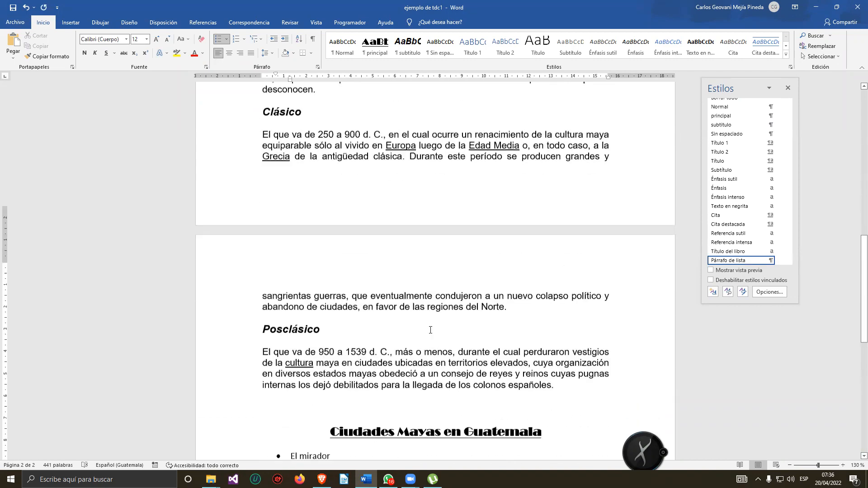
pyautogui.scroll(17, 430, 321)
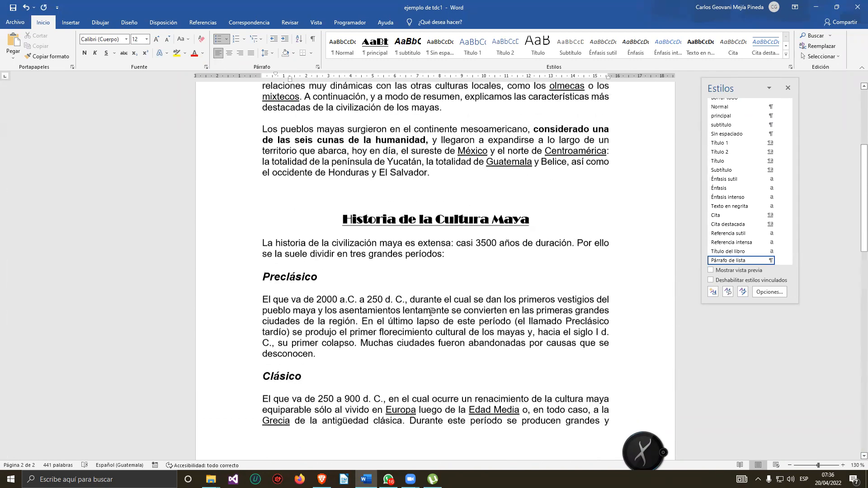
pyautogui.scroll(7, 431, 312)
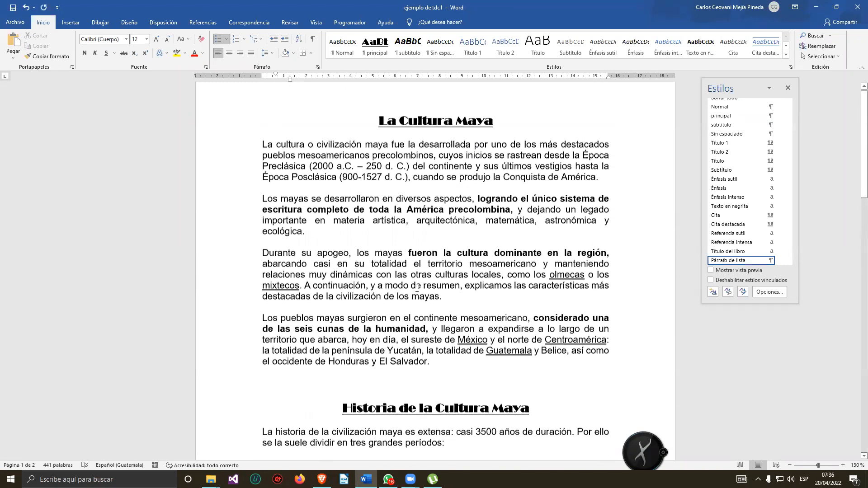
pyautogui.scroll(-5, 418, 285)
pyautogui.scroll(-15, 418, 284)
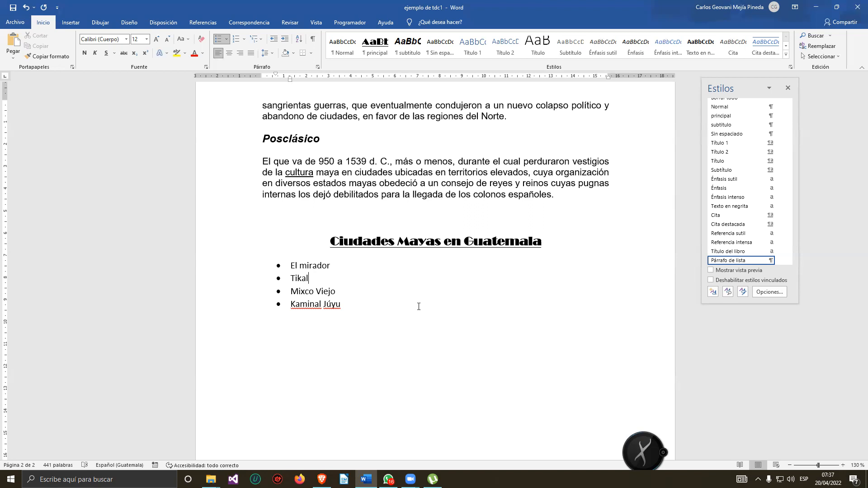
pyautogui.scroll(10, 392, 294)
pyautogui.scroll(7, 390, 270)
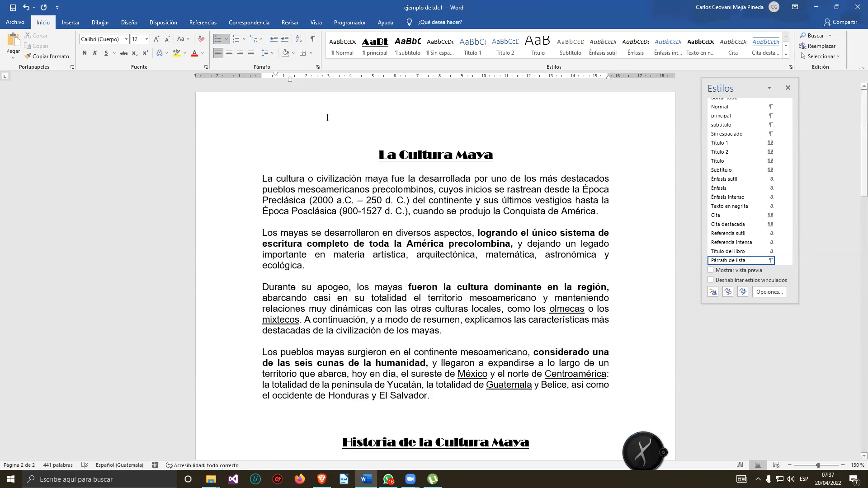
pyautogui.click(370, 153)
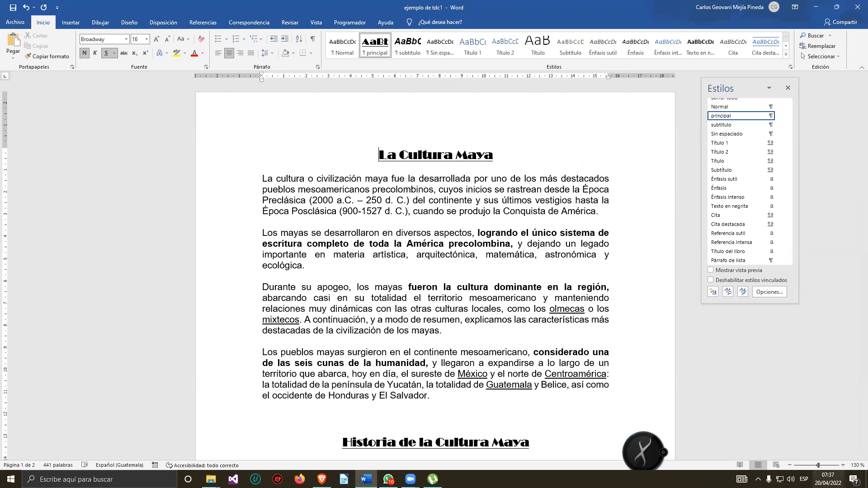
pyautogui.click(108, 479)
pyautogui.write('lupa')
pyautogui.press('Return')
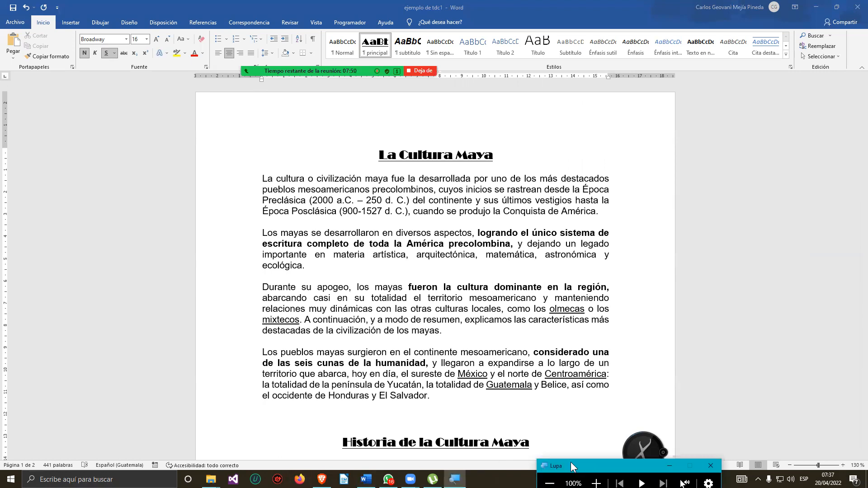
pyautogui.click(618, 462)
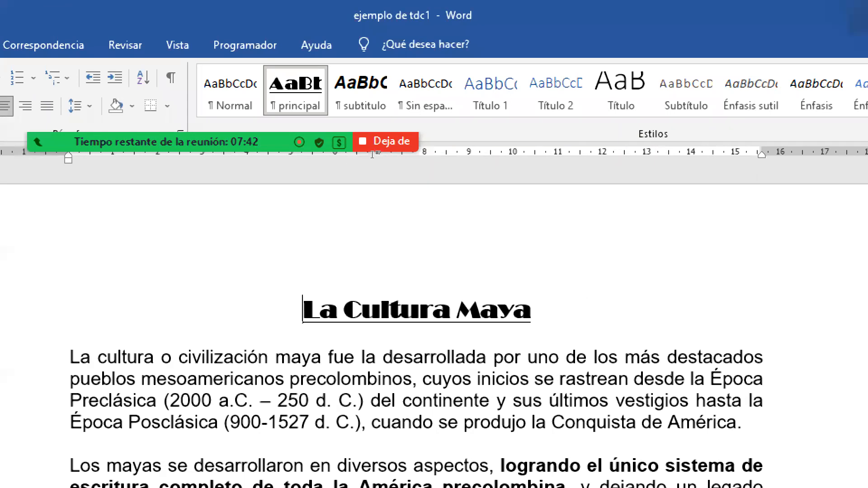
pyautogui.click(507, 161)
pyautogui.click(429, 157)
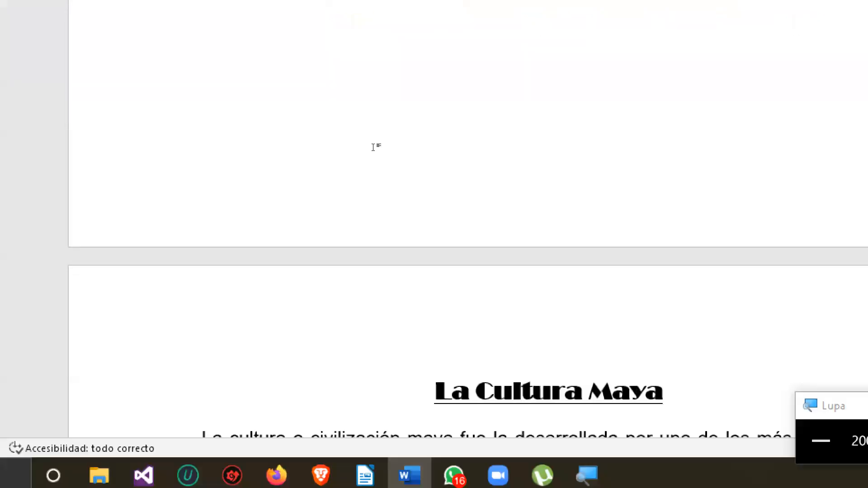
pyautogui.press('super+minus')
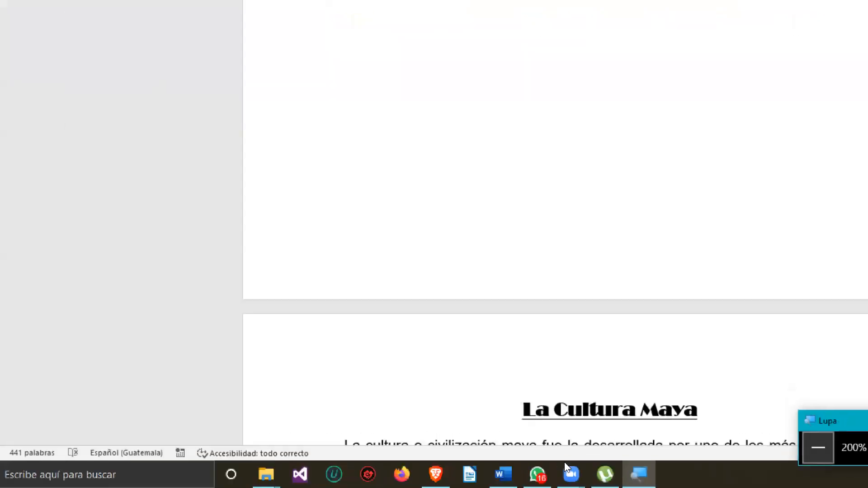
# Remove the blank page above the La Cultura Maya heading.
pyautogui.scroll(2, 520, 306)
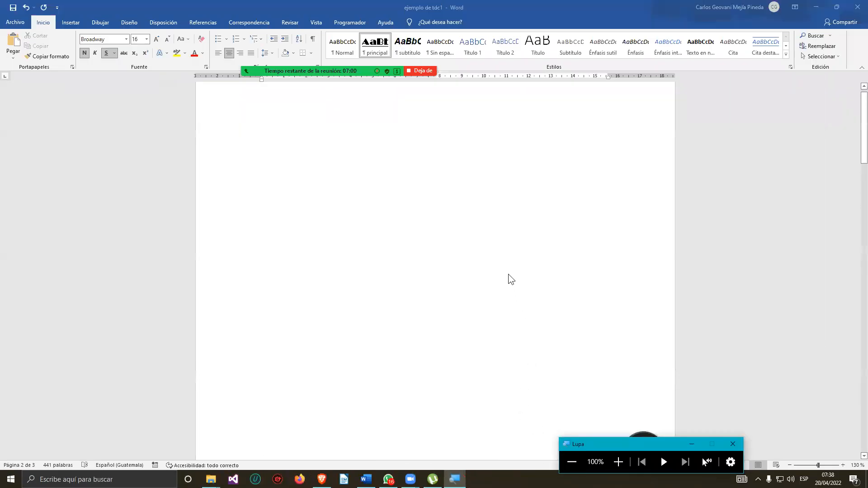
pyautogui.scroll(-4, 428, 179)
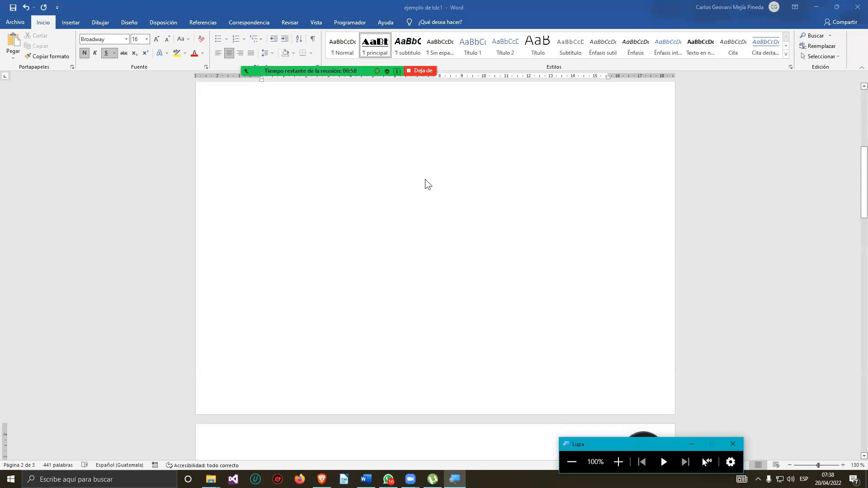
pyautogui.scroll(3, 419, 208)
pyautogui.scroll(2, 414, 195)
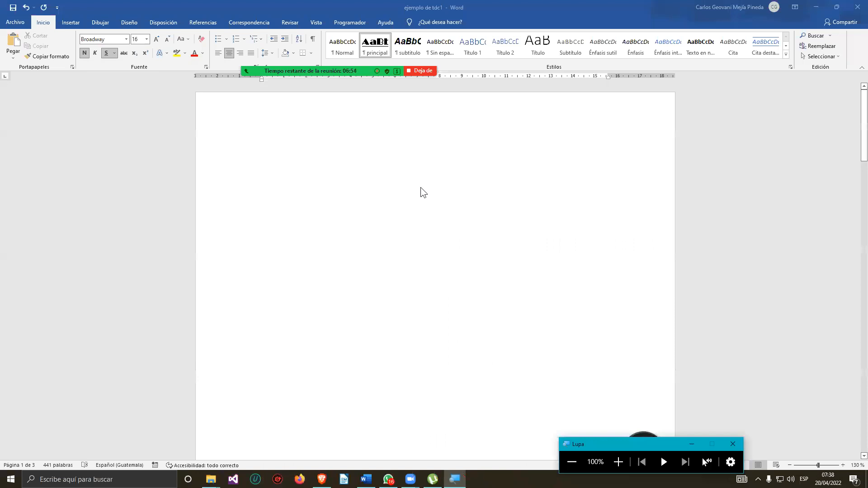
pyautogui.click(419, 191)
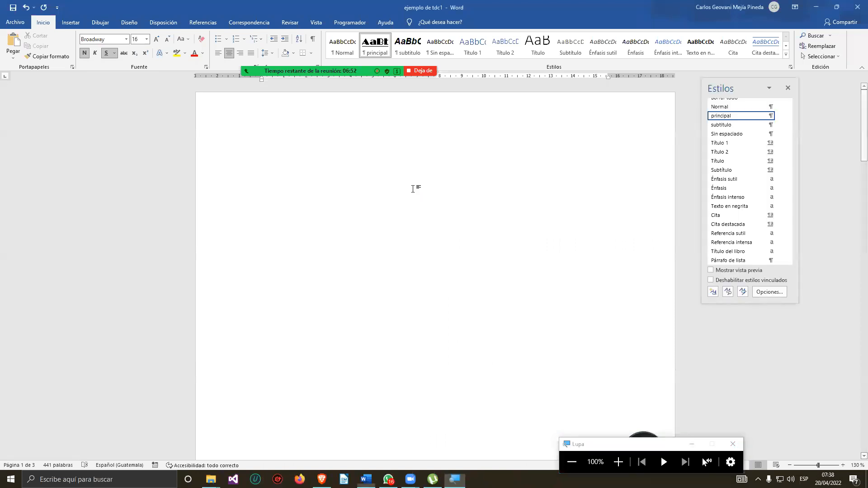
pyautogui.click(387, 325)
pyautogui.scroll(-6, 387, 320)
pyautogui.scroll(-3, 381, 356)
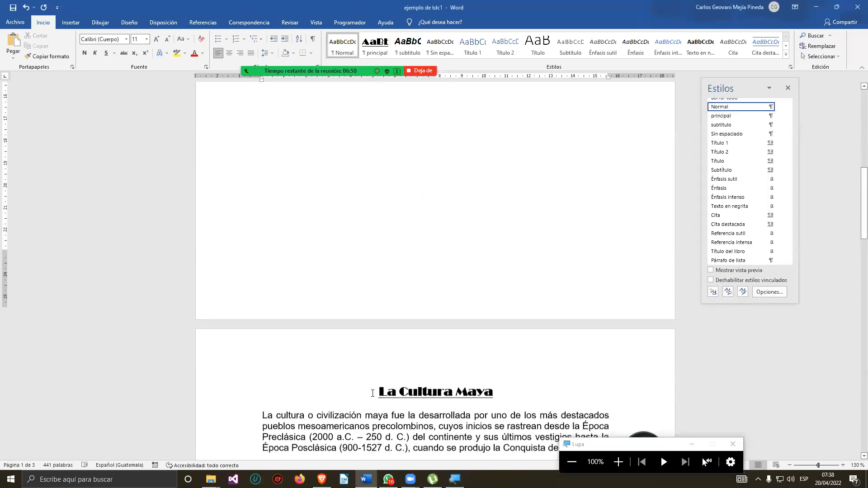
pyautogui.click(382, 376)
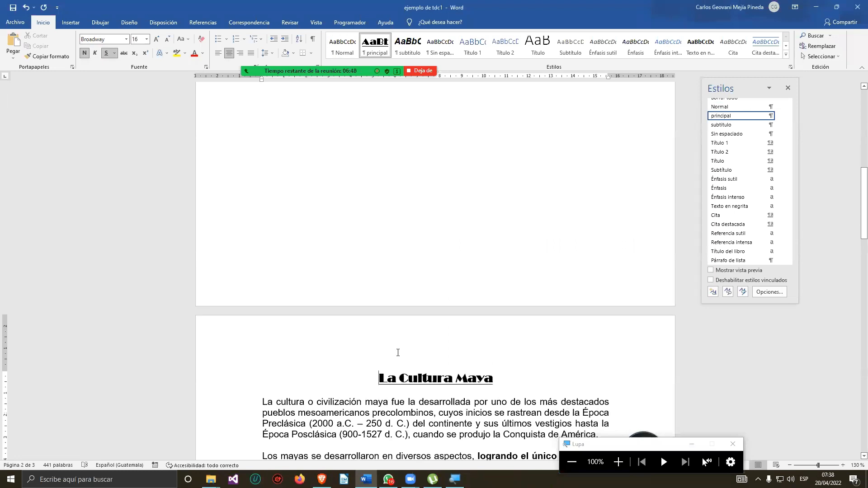
pyautogui.scroll(-20, 391, 312)
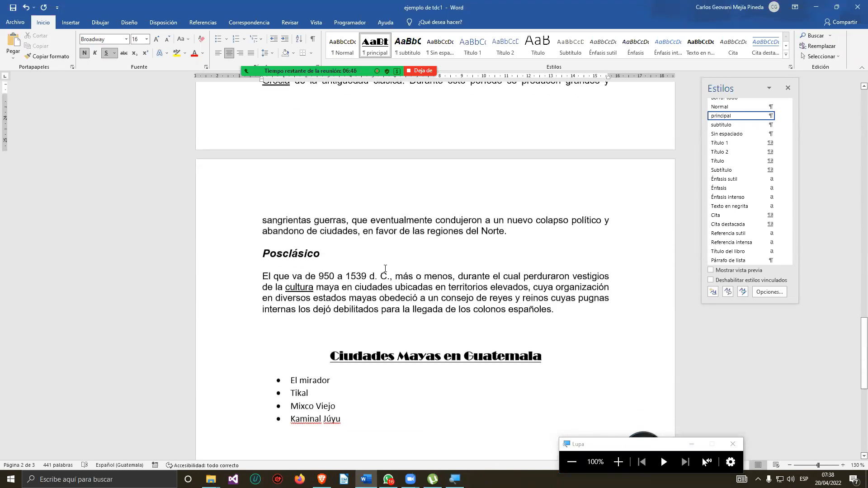
pyautogui.scroll(20, 391, 249)
pyautogui.scroll(3, 398, 225)
pyautogui.press('BackSpace')
pyautogui.press('BackSpace')
pyautogui.press('BackSpace')
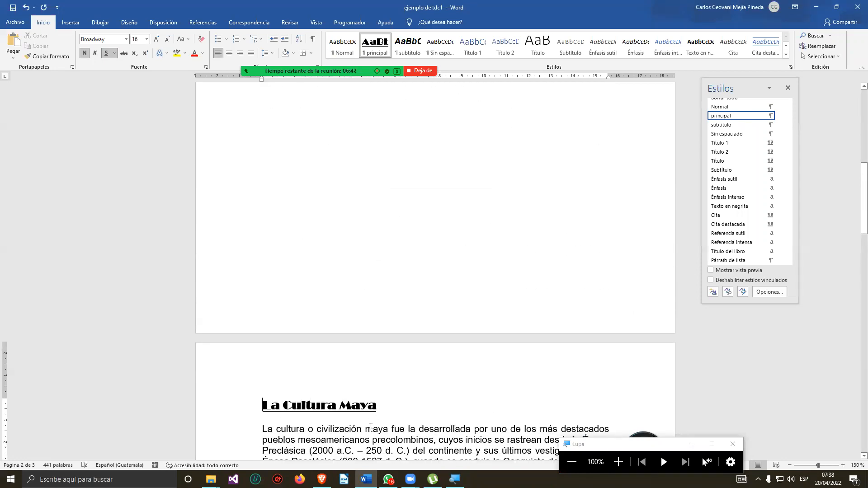
# Reapply the principal style to the La Cultura Maya heading.
pyautogui.scroll(1, 367, 383)
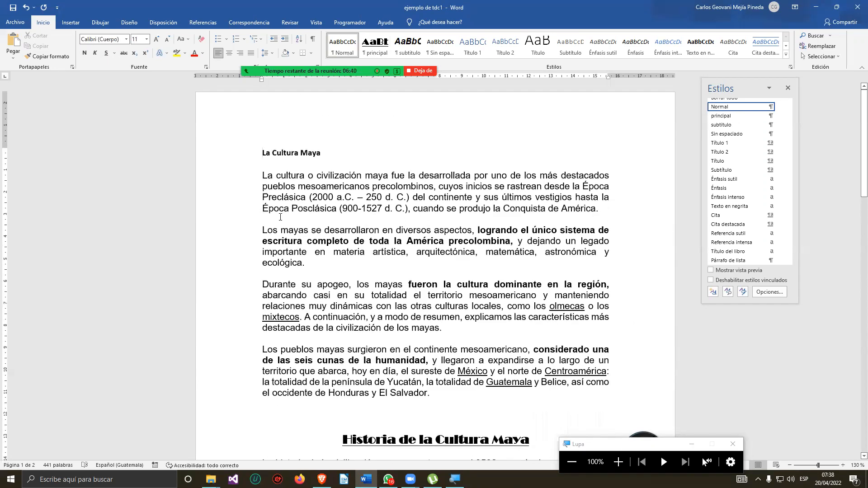
pyautogui.click(170, 156)
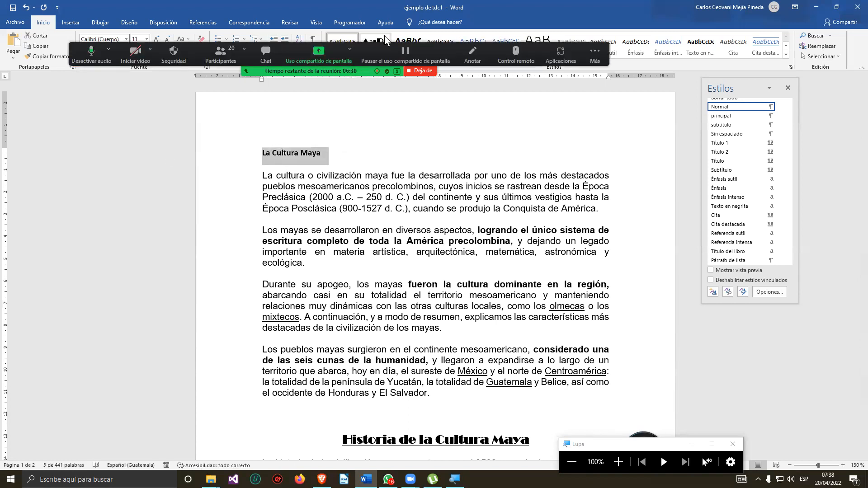
pyautogui.click(384, 41)
pyautogui.press('Left')
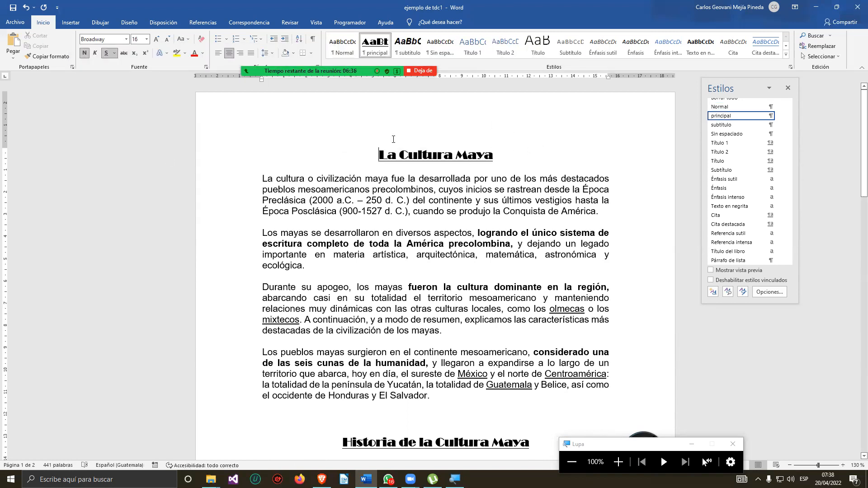
pyautogui.press('Return')
pyautogui.press('Return')
pyautogui.press('Return')
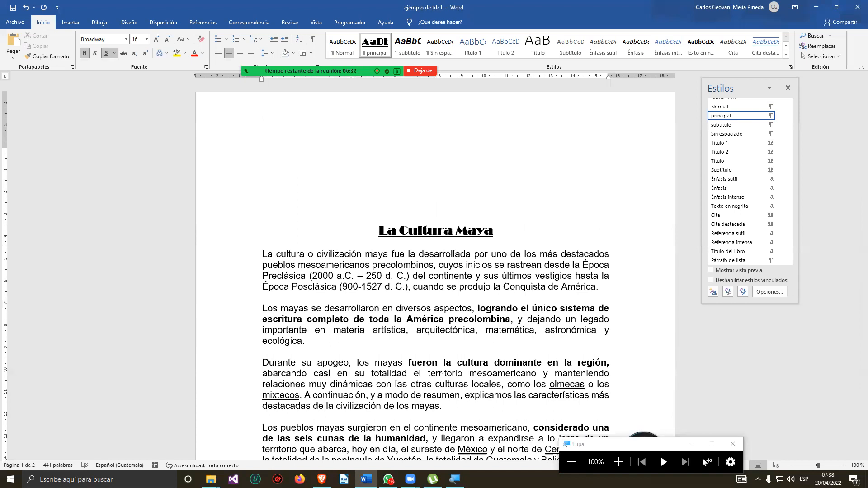
pyautogui.press('BackSpace')
pyautogui.press('BackSpace')
pyautogui.press('BackSpace')
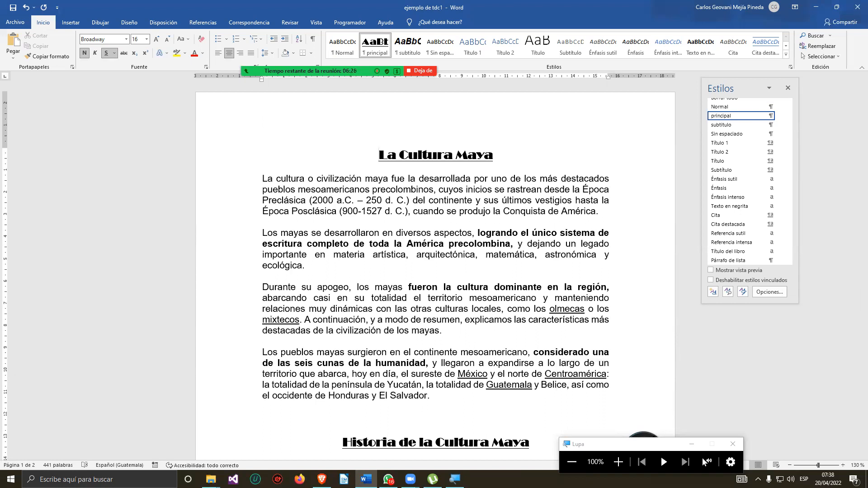
# Insert a page break before the La Cultura Maya heading and add an empty line at the top of the new blank page.
pyautogui.hotkey('ctrl', 'Return')
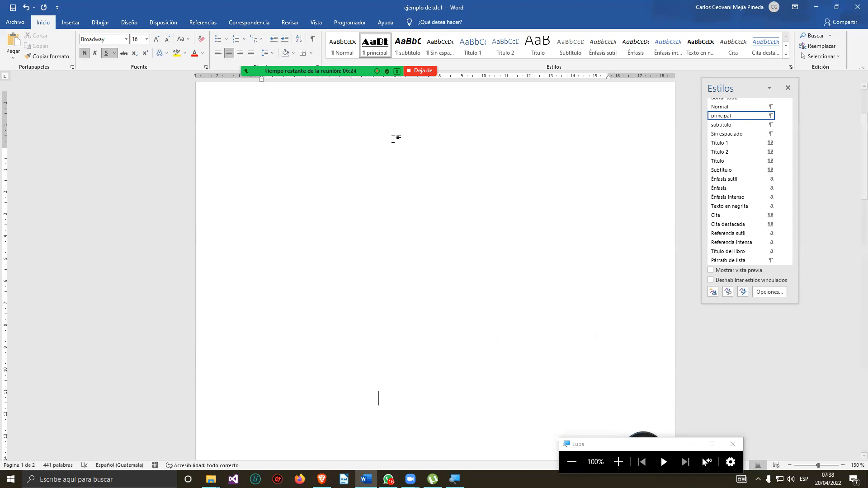
pyautogui.scroll(3, 376, 357)
pyautogui.scroll(5, 362, 294)
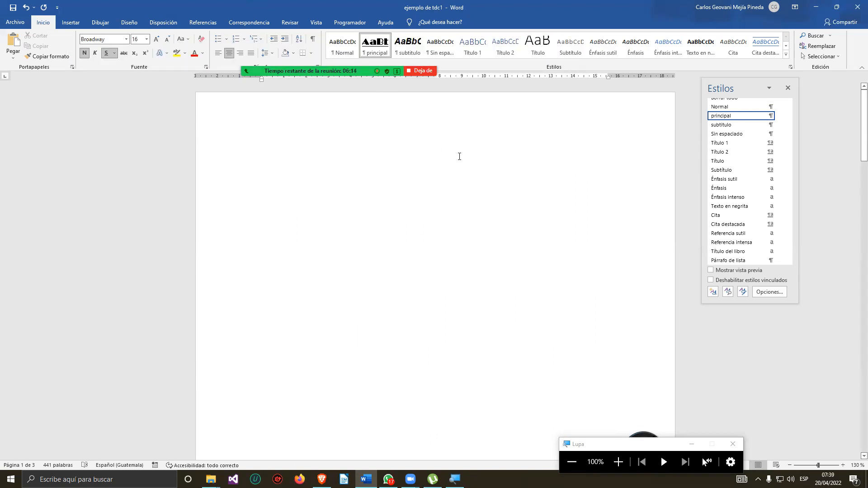
pyautogui.click(420, 138)
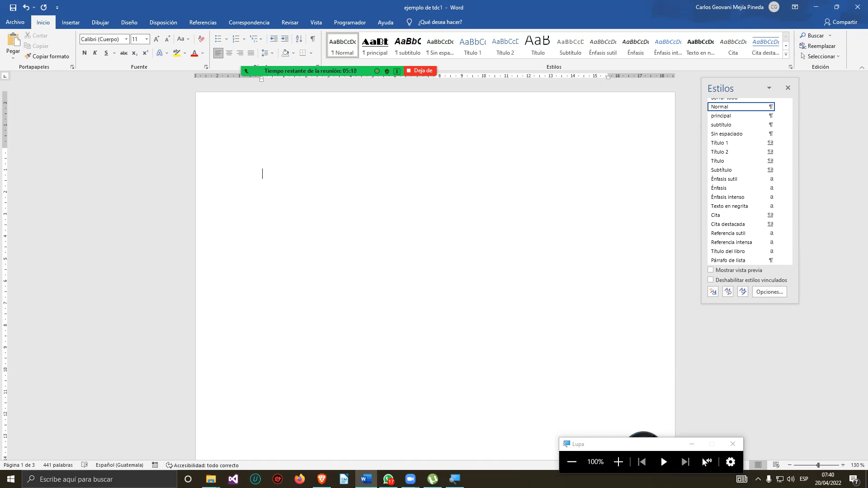
pyautogui.press('Return')
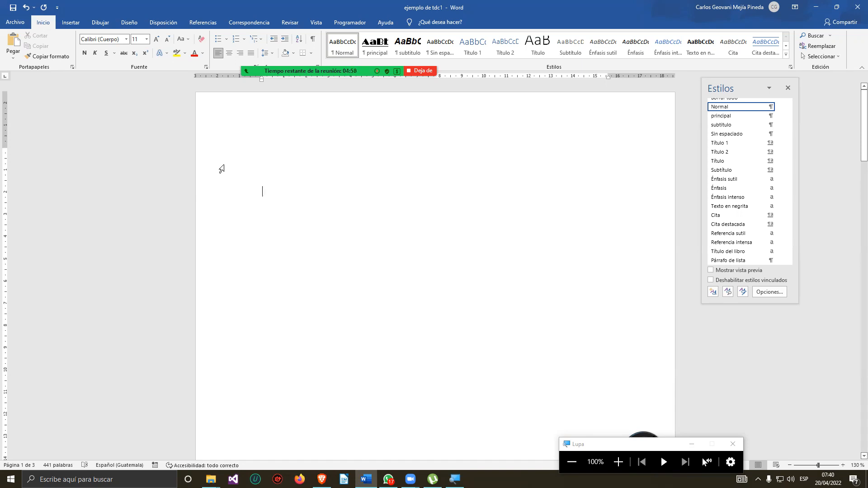
# Open the custom table of contents dialog and its options for building the table from styles.
pyautogui.click(206, 22)
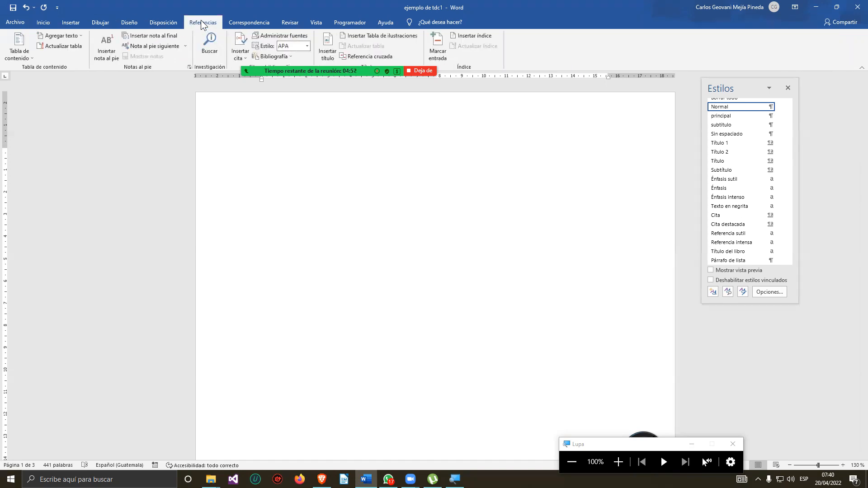
pyautogui.click(23, 58)
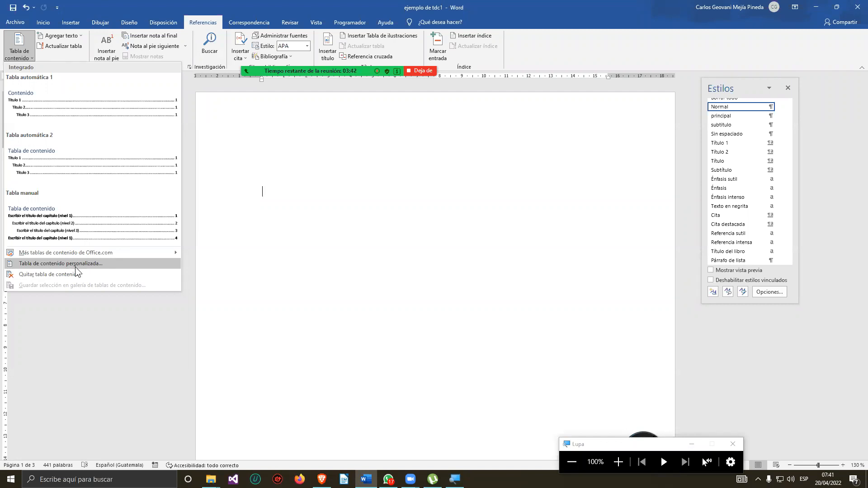
pyautogui.click(52, 264)
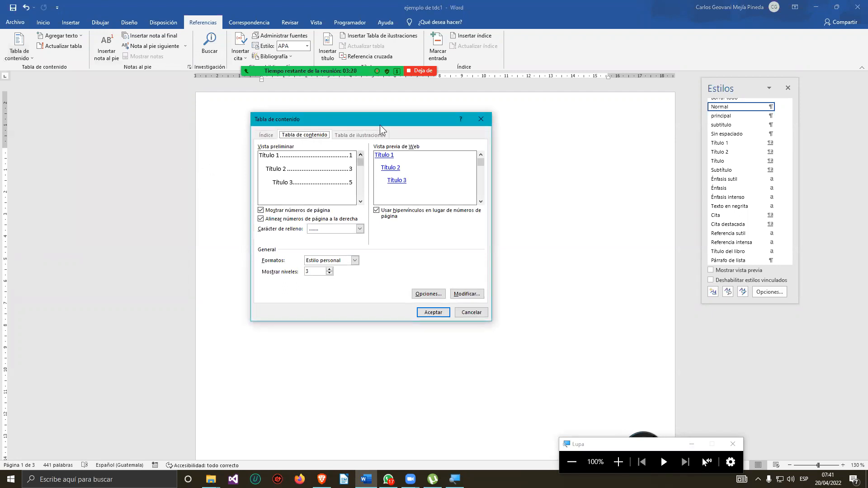
pyautogui.click(426, 295)
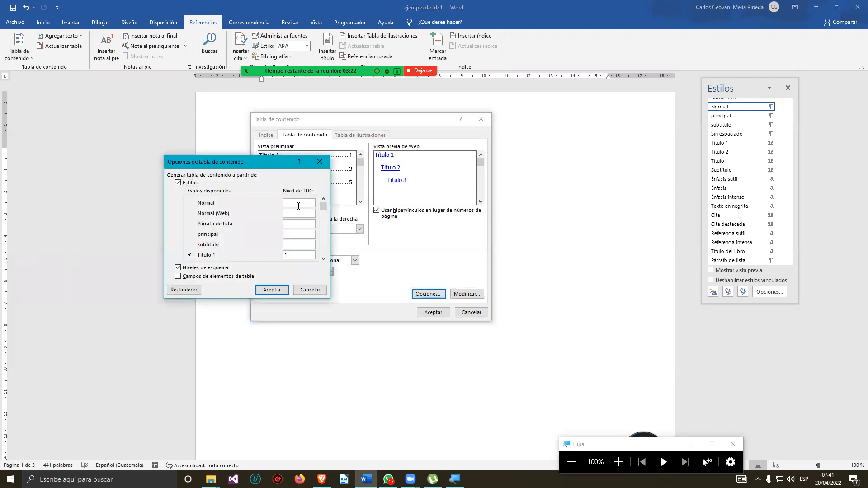
# Clear the TOC levels assigned to Título 1, Título 2 and Título 3 in the table of contents options.
pyautogui.click(323, 259)
pyautogui.click(323, 260)
pyautogui.click(296, 235)
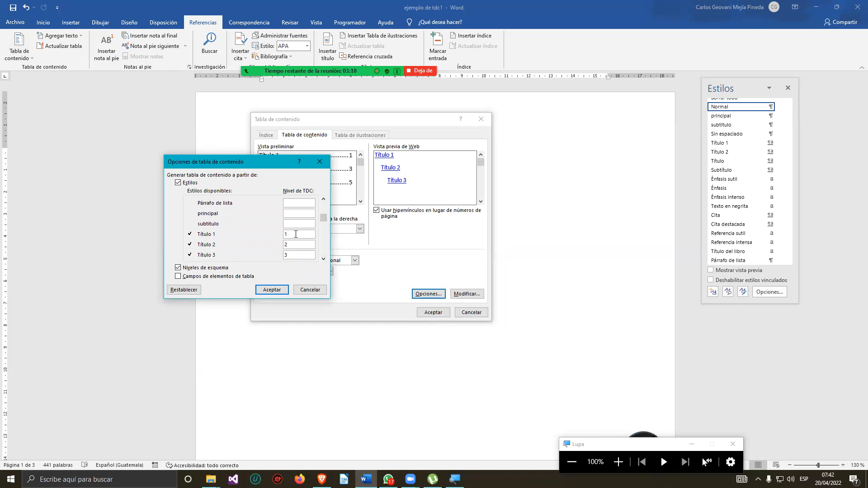
pyautogui.click(295, 244)
pyautogui.press('BackSpace')
pyautogui.click(292, 254)
pyautogui.press('BackSpace')
# Scroll through the list of available styles in the table of contents options.
pyautogui.click(324, 259)
pyautogui.click(324, 259)
pyautogui.click(324, 260)
pyautogui.click(324, 259)
pyautogui.click(323, 259)
pyautogui.click(324, 259)
pyautogui.click(324, 199)
pyautogui.click(324, 199)
pyautogui.click(324, 199)
pyautogui.click(324, 199)
pyautogui.click(324, 199)
pyautogui.click(323, 199)
pyautogui.click(324, 253)
pyautogui.click(323, 200)
pyautogui.click(324, 199)
pyautogui.click(323, 200)
pyautogui.click(323, 199)
pyautogui.click(324, 199)
pyautogui.click(324, 199)
pyautogui.click(323, 199)
pyautogui.click(324, 199)
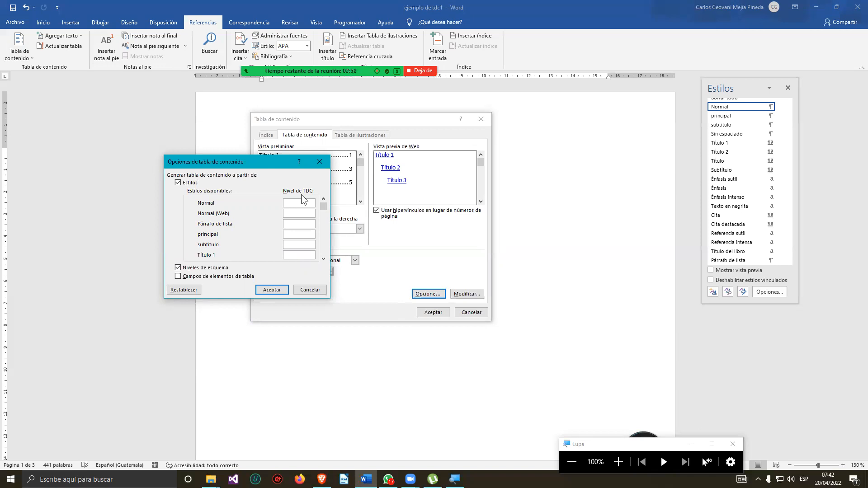
pyautogui.click(323, 260)
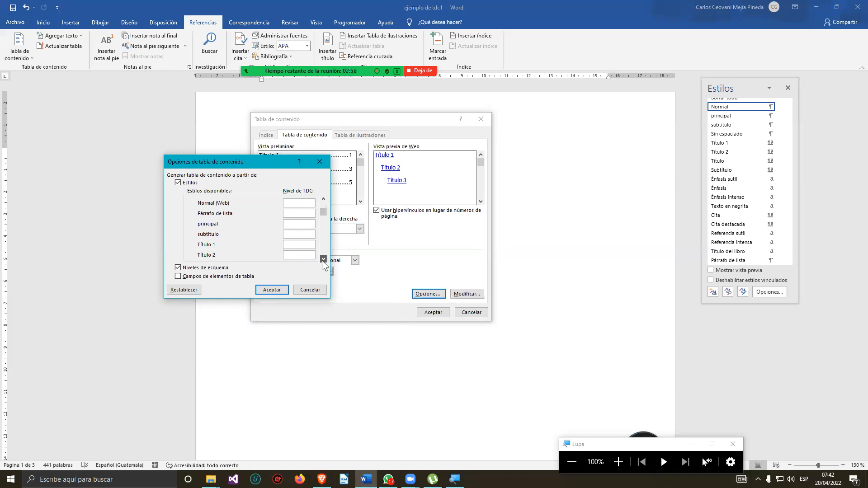
# Assign TOC level 1 to the principal style and level 2 to the subtitulo style, then confirm the options.
pyautogui.click(323, 200)
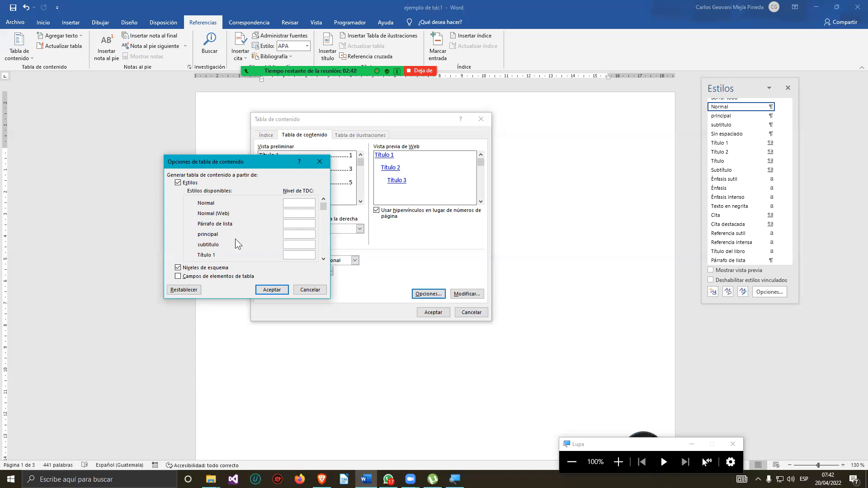
pyautogui.write('1')
pyautogui.click(290, 246)
pyautogui.write('2')
pyautogui.click(274, 292)
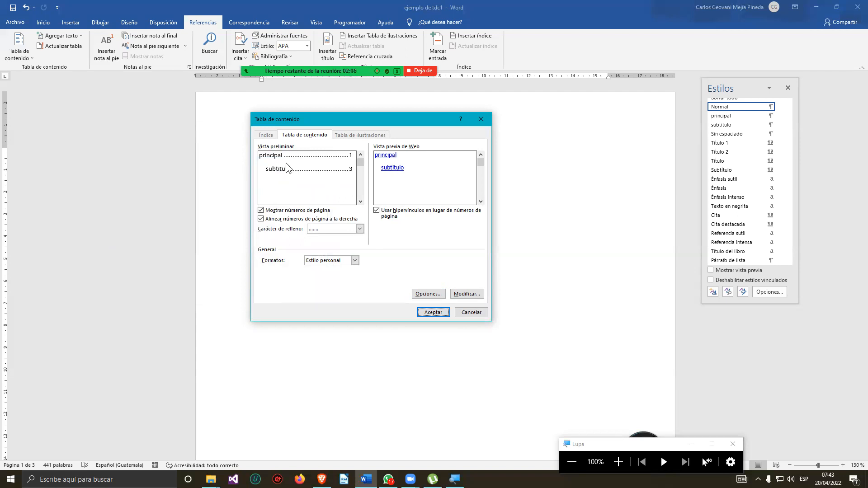
# Choose the solid underscore line as the tab leader and insert the table of contents.
pyautogui.click(360, 230)
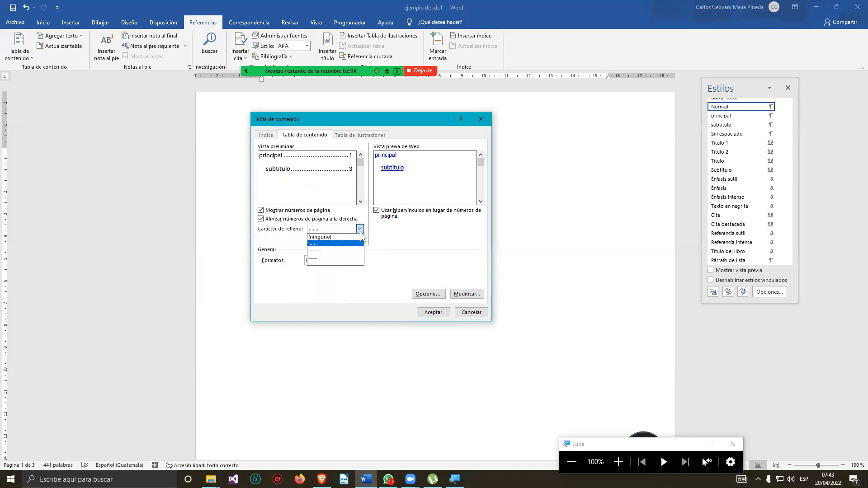
pyautogui.click(339, 256)
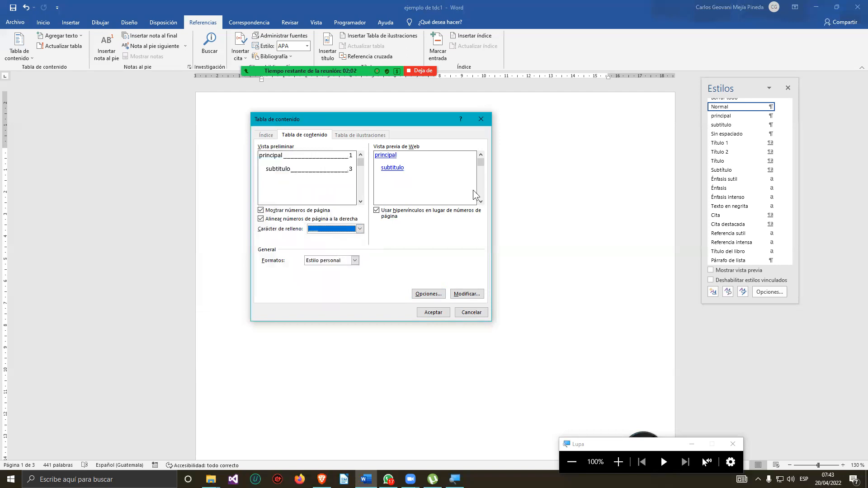
pyautogui.click(430, 312)
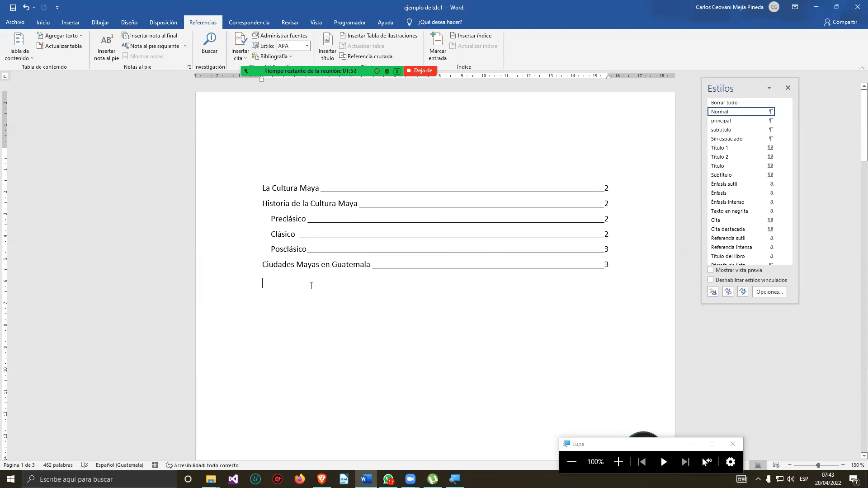
# Test the table of contents entries by following their links to the matching headings in the document.
pyautogui.keyDown('ctrl'); pyautogui.click(294, 268); pyautogui.keyUp('ctrl')
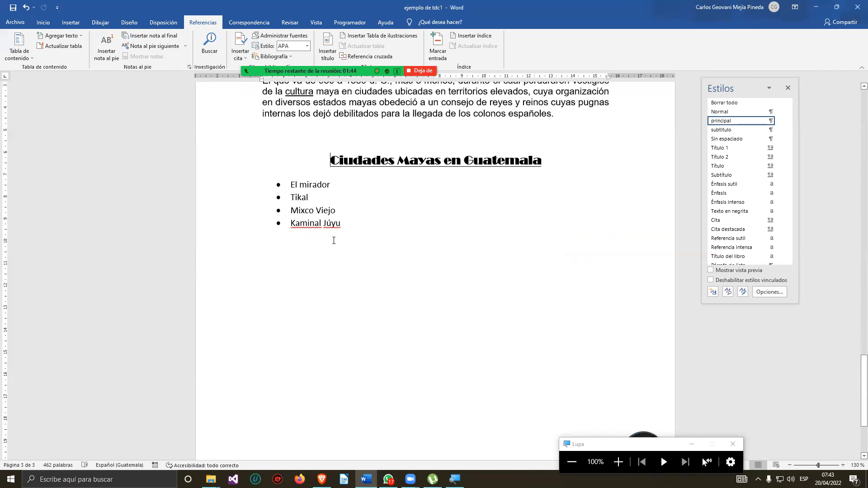
pyautogui.moveTo(858, 405); pyautogui.dragTo(856, 129)
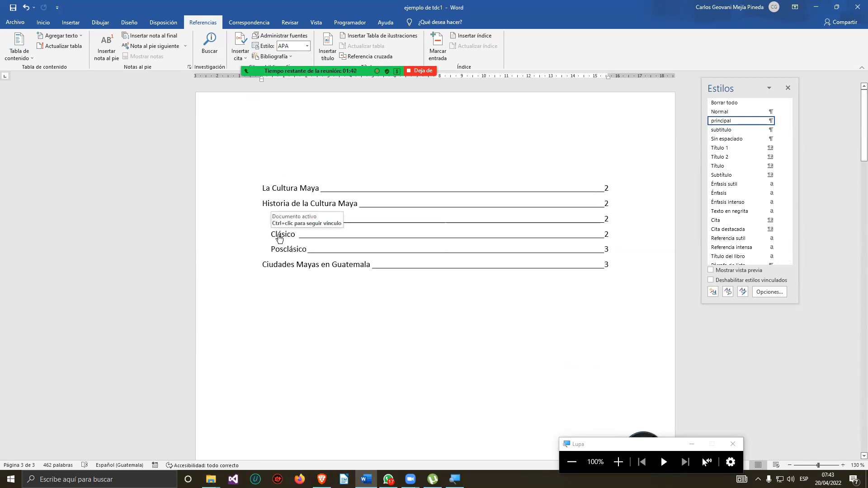
pyautogui.keyDown('ctrl'); pyautogui.click(279, 221); pyautogui.keyUp('ctrl')
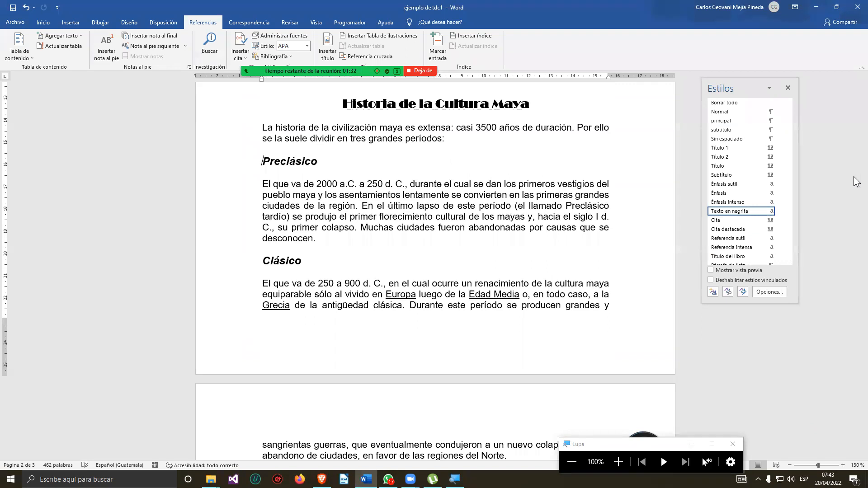
pyautogui.moveTo(864, 294); pyautogui.dragTo(850, 113)
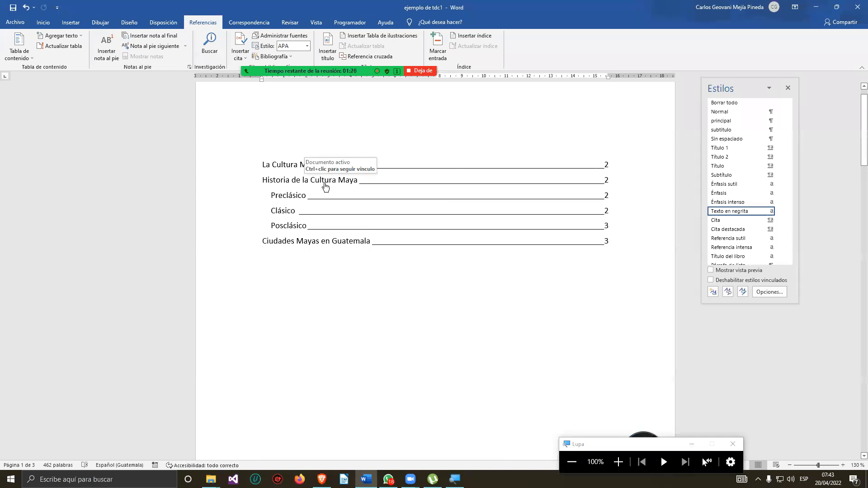
pyautogui.keyDown('ctrl'); pyautogui.click(325, 186); pyautogui.keyUp('ctrl')
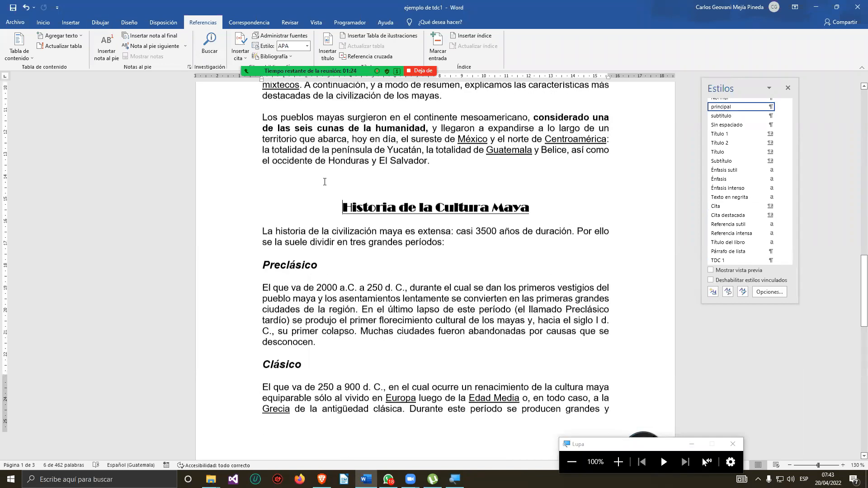
pyautogui.moveTo(864, 305); pyautogui.dragTo(863, 116)
pyautogui.click(593, 287)
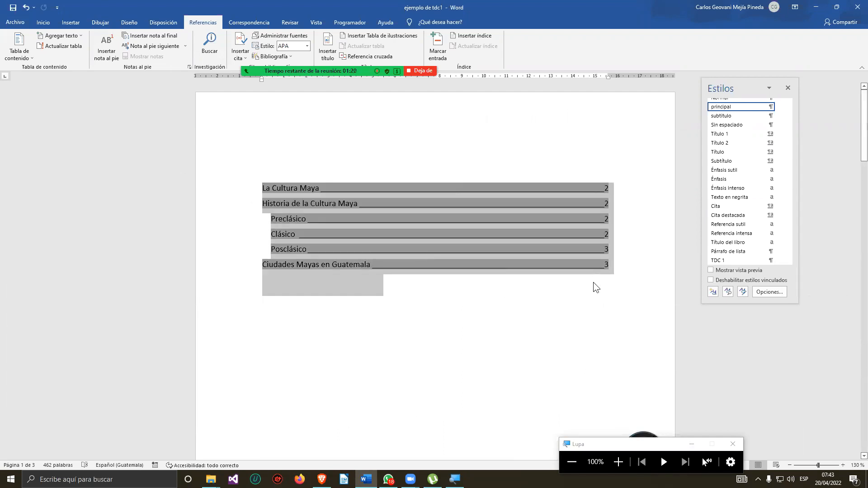
pyautogui.click(571, 338)
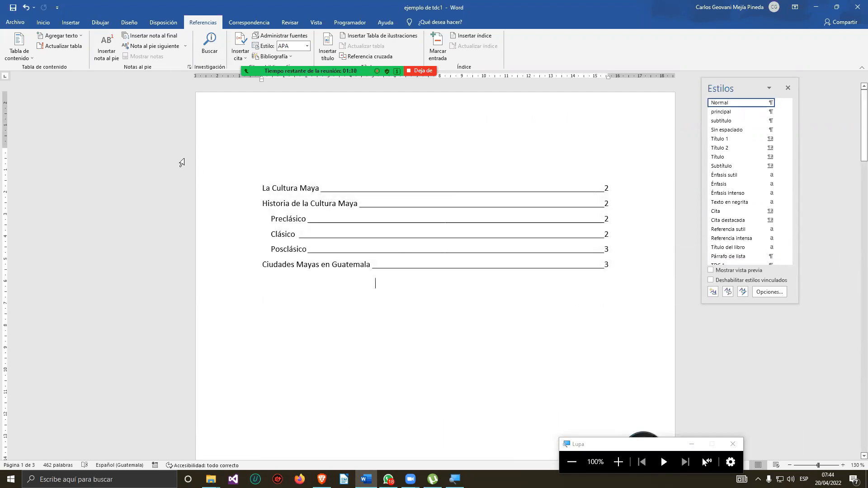
# Add the title TABLA DE CONTENIDO on the empty line above the table of contents.
pyautogui.click(267, 159)
pyautogui.write('TABLA')
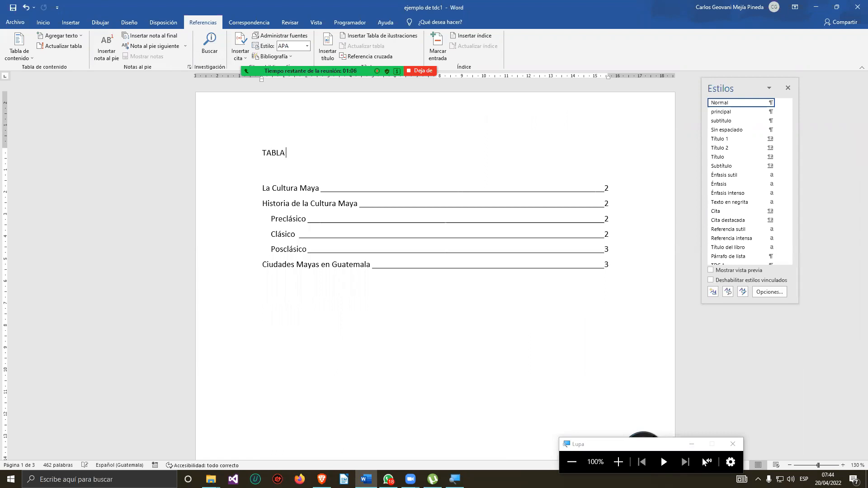
pyautogui.write(' DE CONTENIDO')
pyautogui.press('BackSpace')
pyautogui.press('BackSpace')
pyautogui.press('BackSpace')
pyautogui.press('BackSpace')
pyautogui.press('BackSpace')
pyautogui.write('ENIDO')
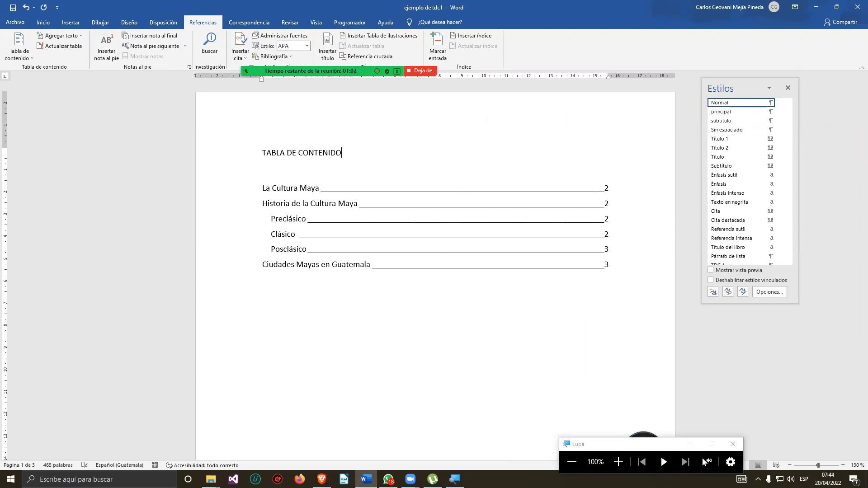
# Format the TABLA DE CONTENIDO title in Broadway 16 pt, centered and underlined.
pyautogui.click(43, 22)
pyautogui.scroll(-10, 338, 277)
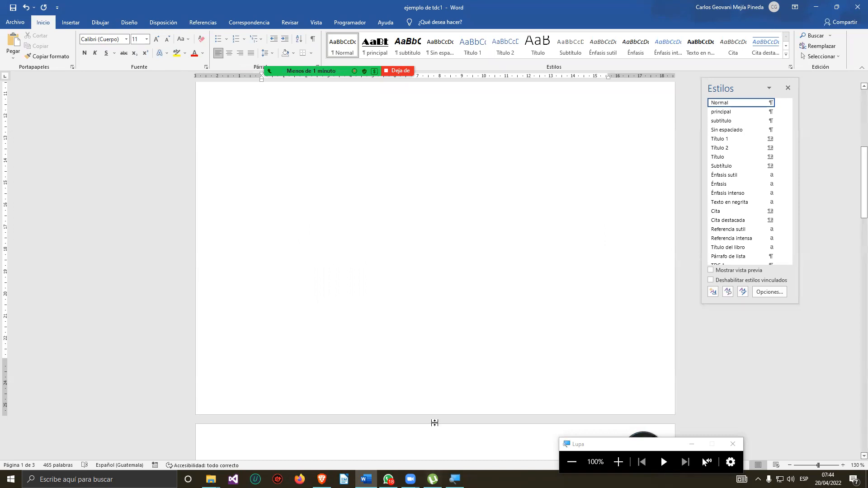
pyautogui.scroll(-4, 454, 419)
pyautogui.scroll(14, 487, 392)
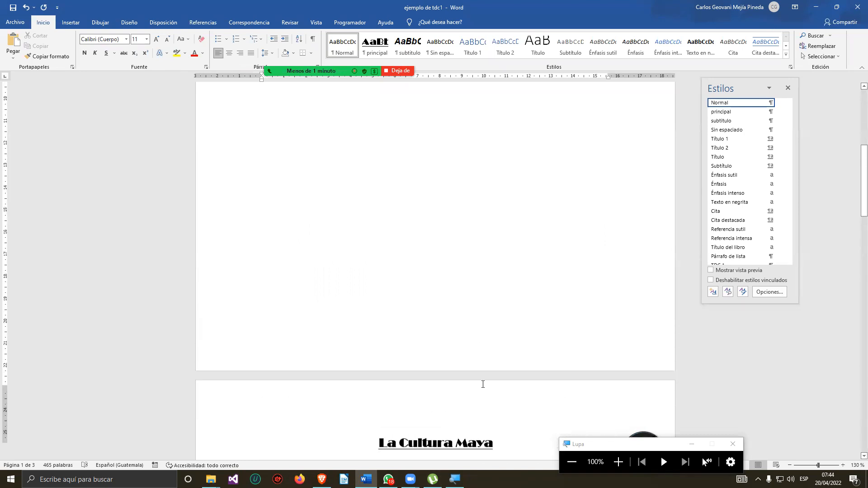
pyautogui.moveTo(342, 153); pyautogui.dragTo(252, 150)
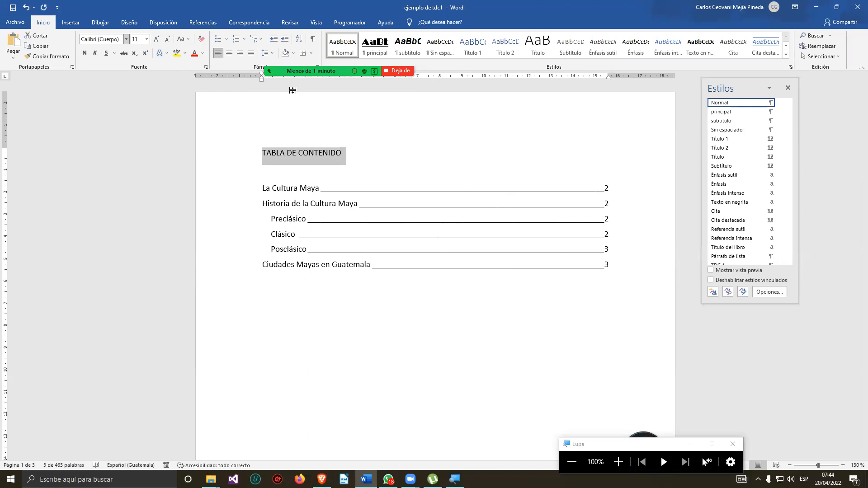
pyautogui.click(147, 38)
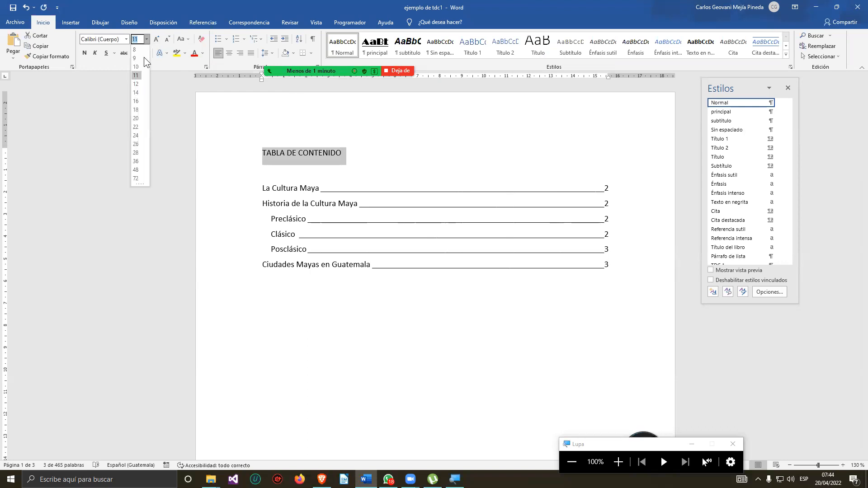
pyautogui.click(137, 101)
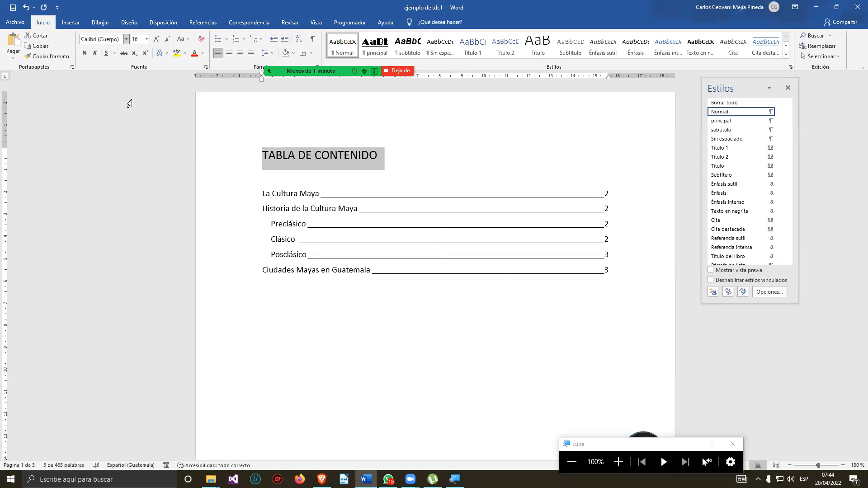
pyautogui.click(126, 39)
pyautogui.click(122, 103)
pyautogui.click(229, 53)
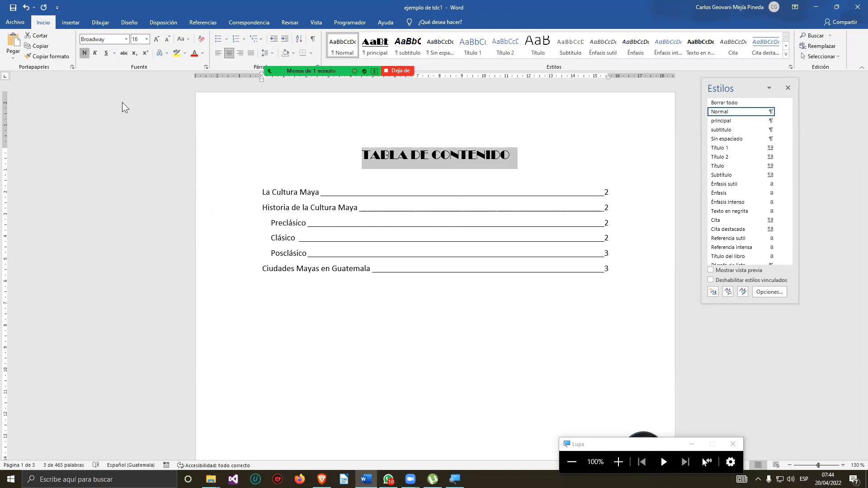
pyautogui.hotkey('ctrl', 's')
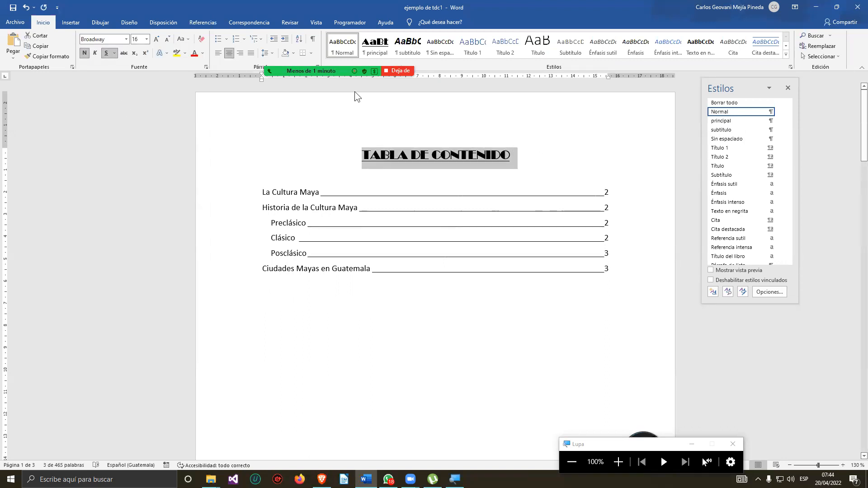
pyautogui.click(590, 178)
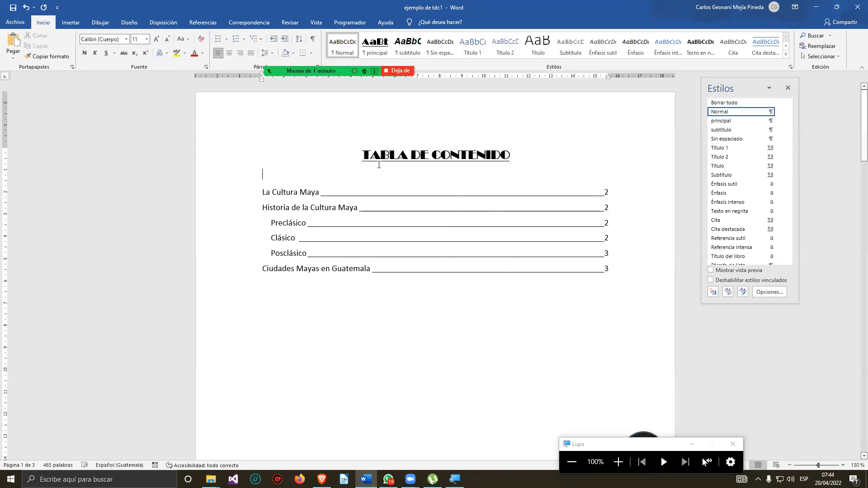
pyautogui.moveTo(275, 193)
pyautogui.mouseDown()
pyautogui.moveTo(478, 233)
pyautogui.moveTo(492, 256)
pyautogui.moveTo(446, 316)
pyautogui.mouseUp()
pyautogui.click(376, 288)
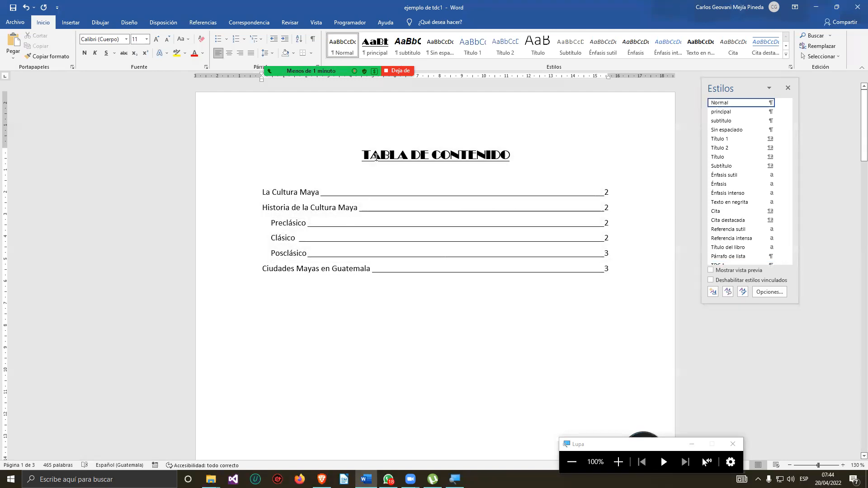
pyautogui.moveTo(246, 199); pyautogui.dragTo(343, 350)
pyautogui.click(359, 343)
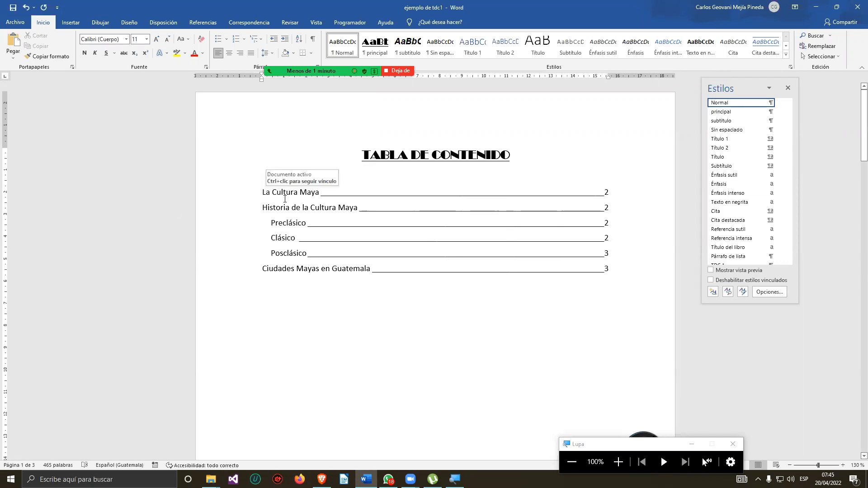
pyautogui.click(397, 155)
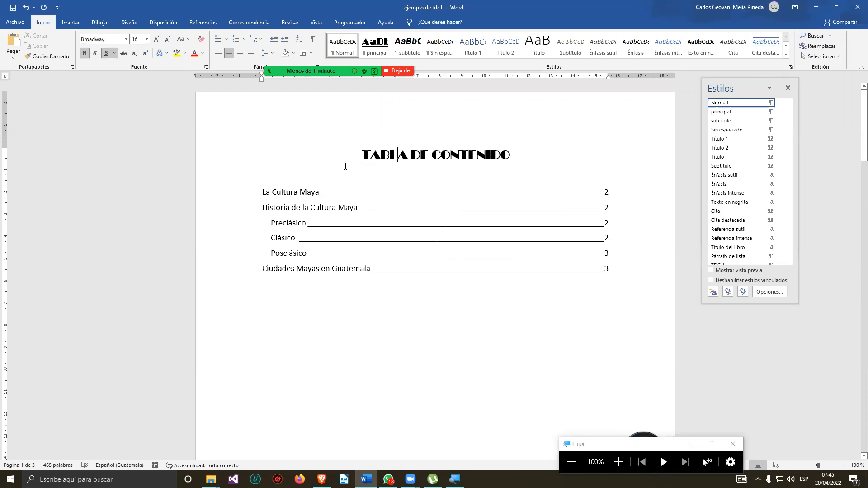